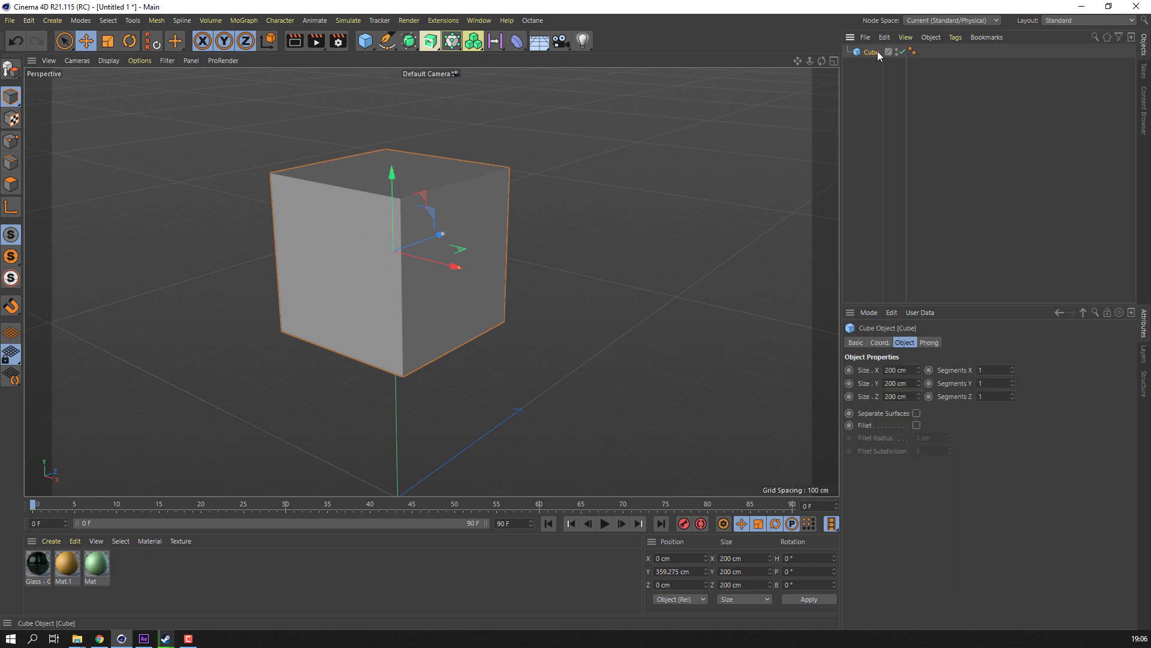
pyautogui.click(861, 343)
pyautogui.click(877, 342)
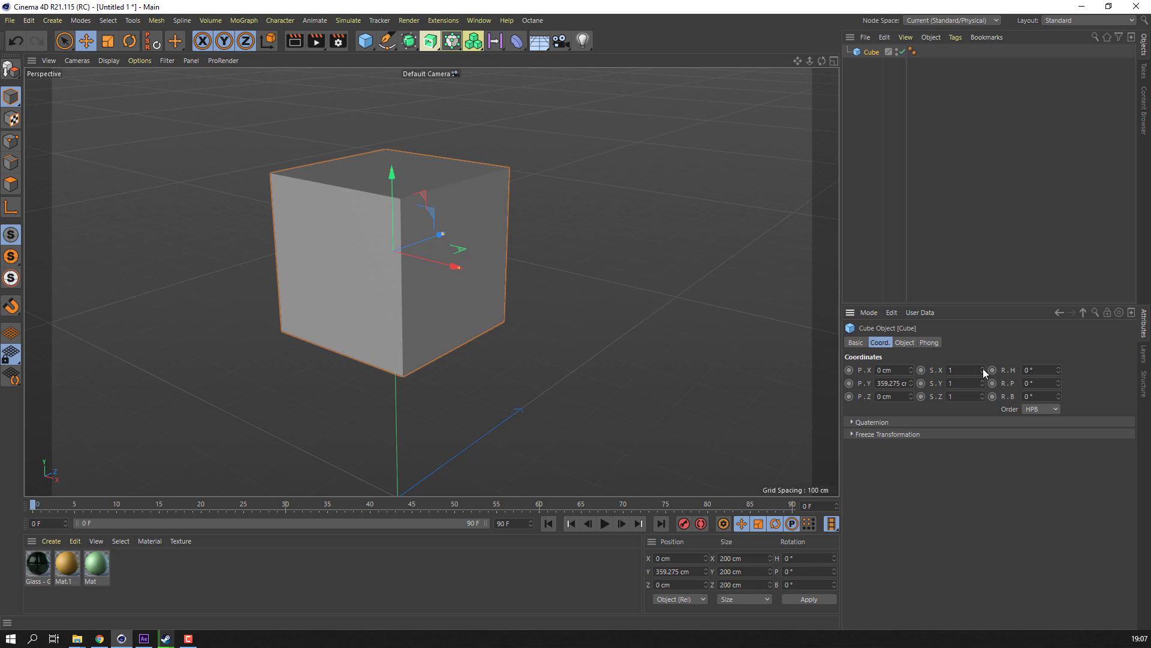
pyautogui.click(905, 343)
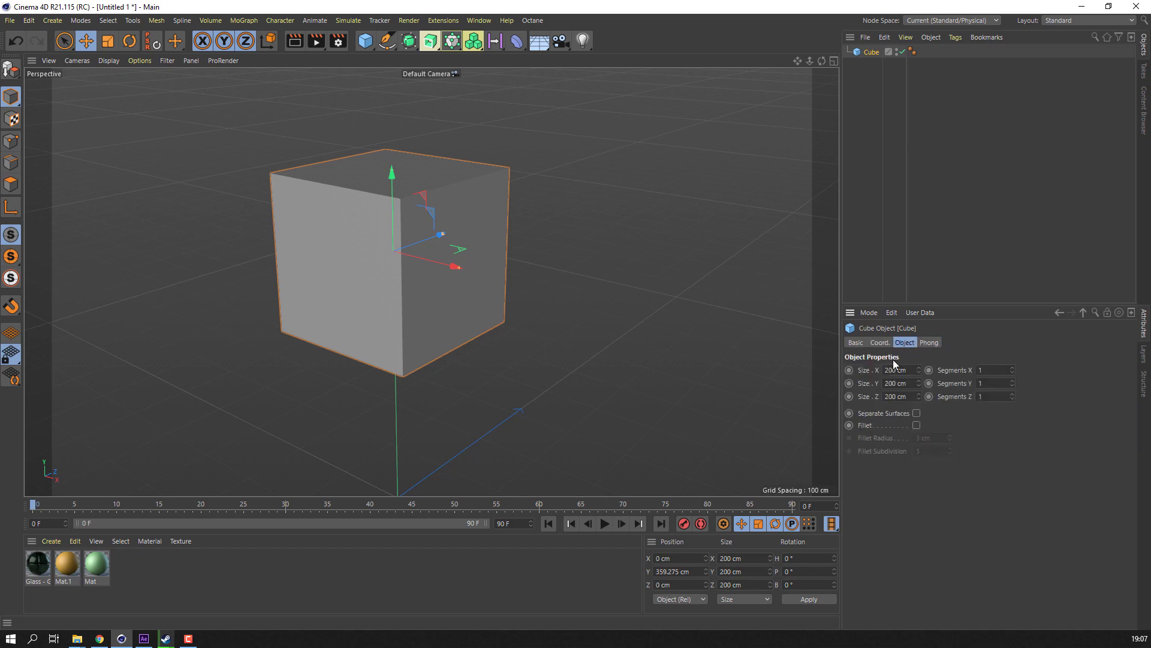
# Step: Add a Voronoi Fracture object and make the cube its child
pyautogui.click(425, 47)
pyautogui.click(410, 42)
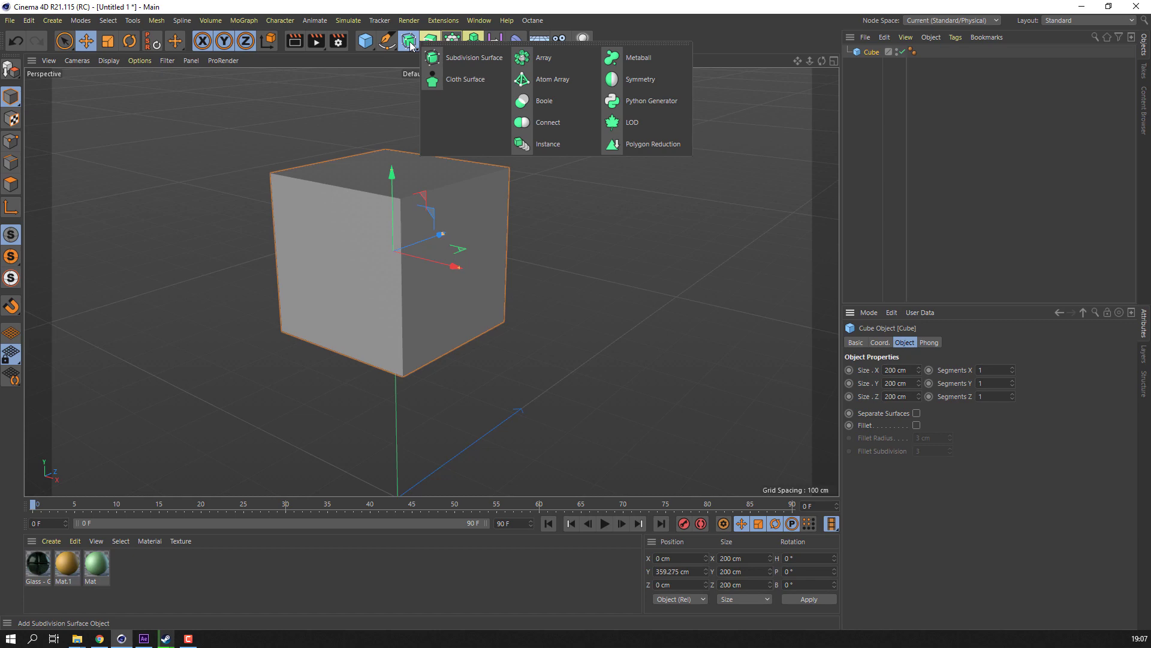
pyautogui.click(474, 45)
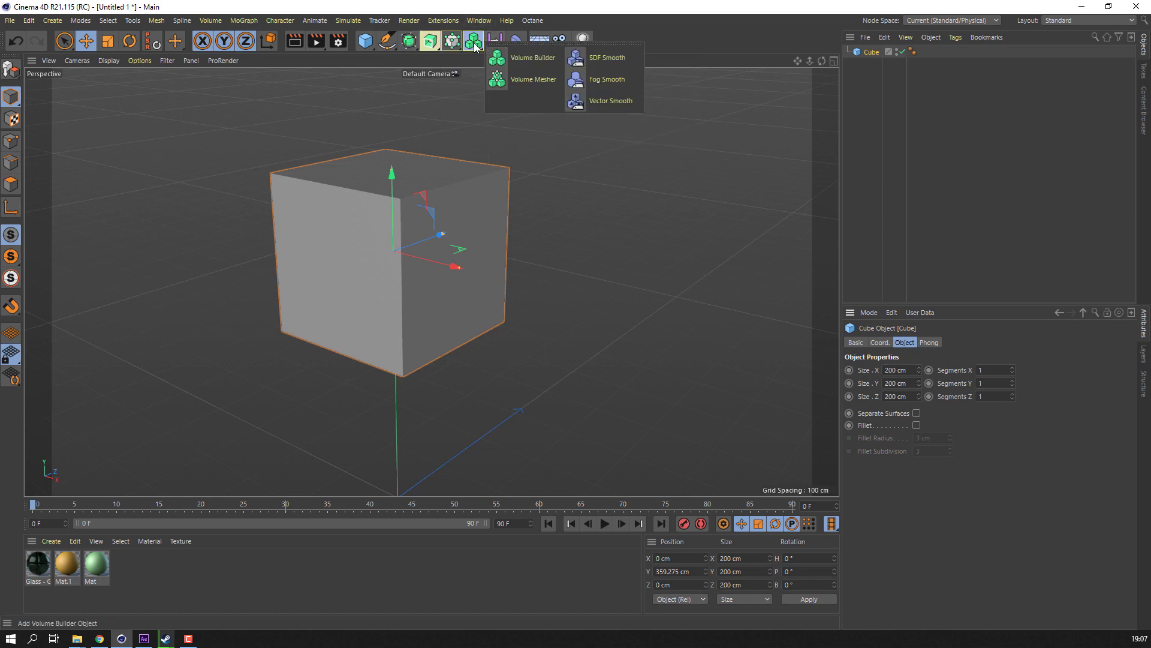
pyautogui.click(453, 43)
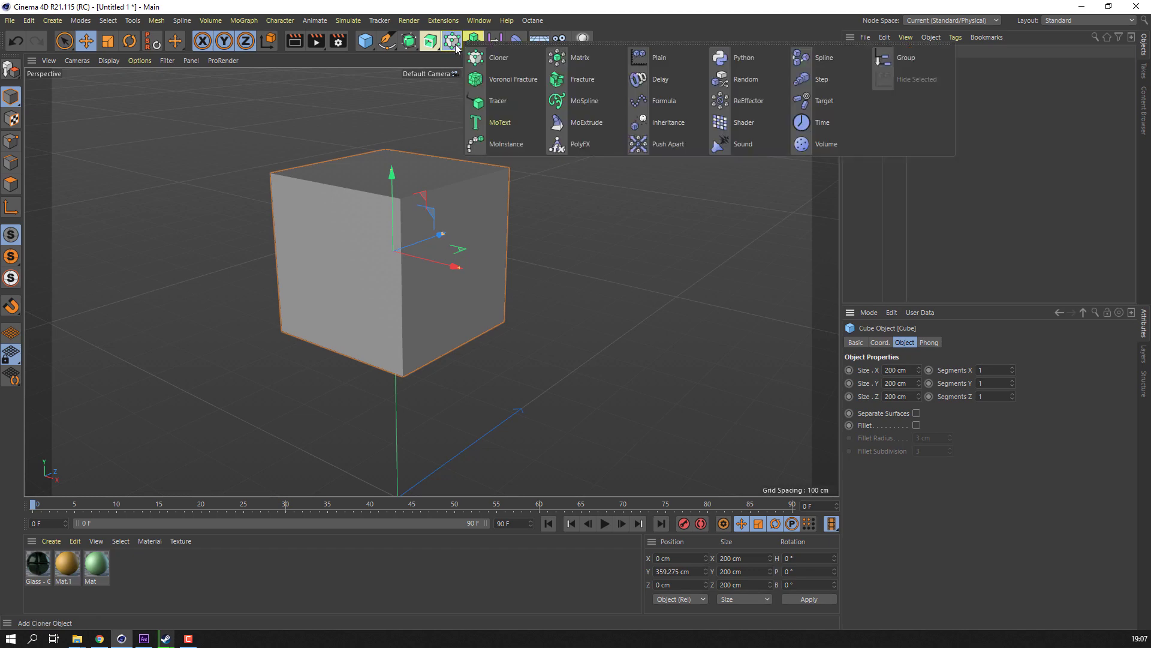
pyautogui.click(490, 78)
pyautogui.scroll(-3, 568, 358)
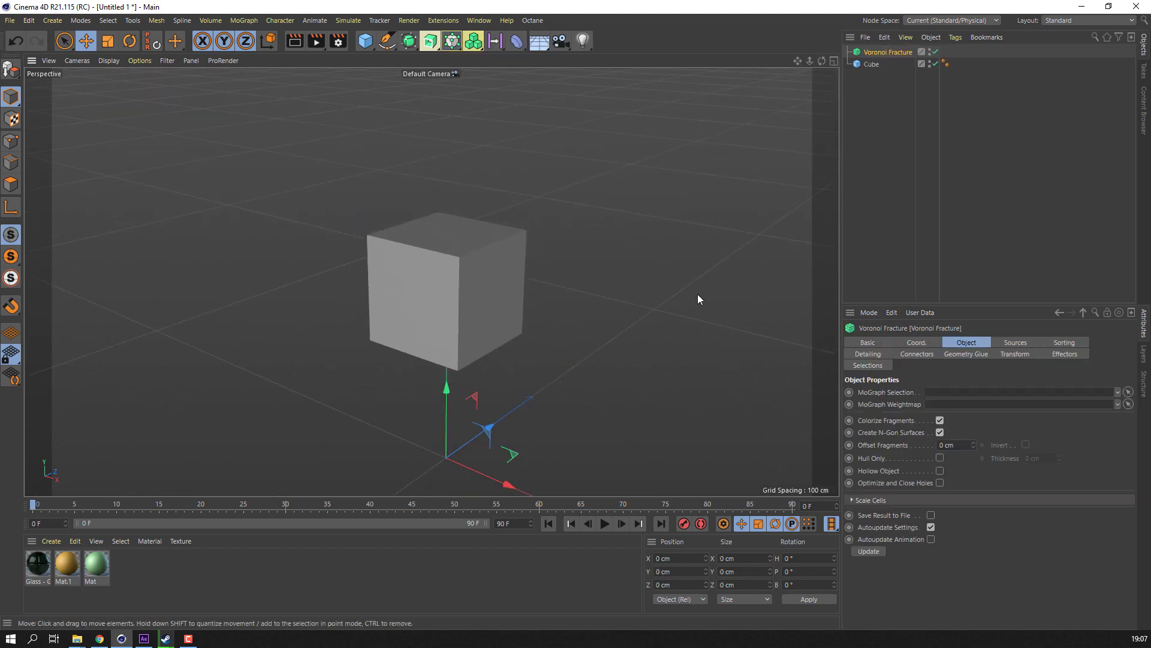
pyautogui.moveTo(868, 66); pyautogui.dragTo(879, 52)
pyautogui.scroll(5, 480, 333)
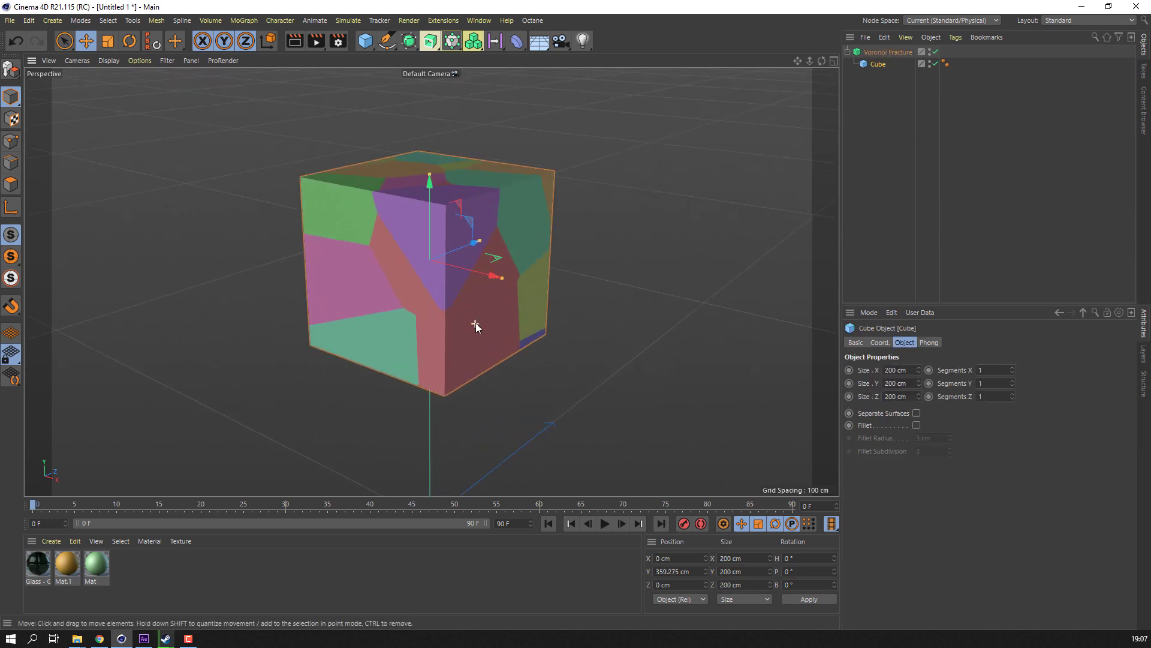
pyautogui.keyDown('alt'); pyautogui.moveTo(511, 312); pyautogui.dragTo(283, 151); pyautogui.keyUp('alt')
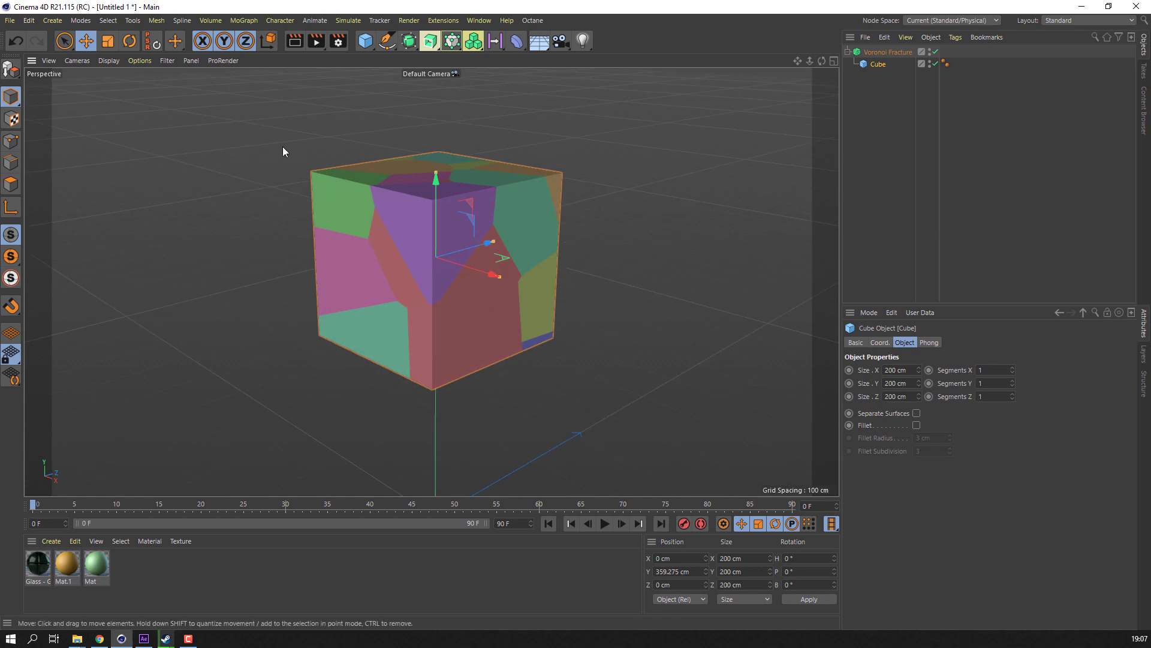
# Step: Try an Offset Fragments value of 20.3 cm on the Voronoi Fracture object
pyautogui.click(889, 52)
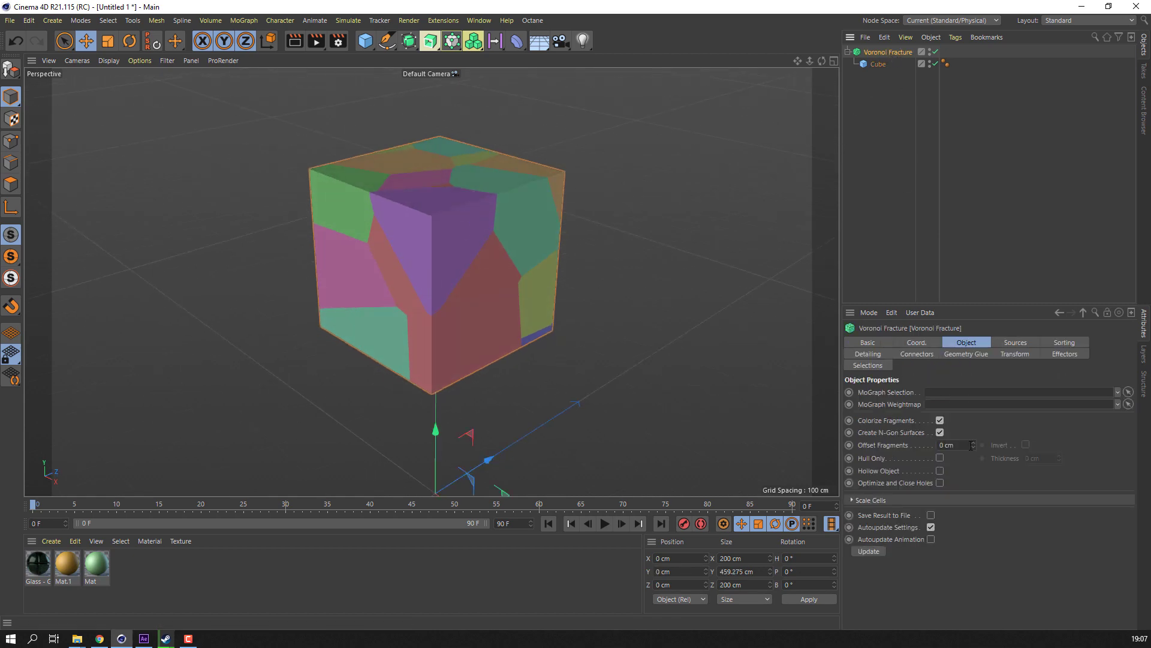
pyautogui.moveTo(973, 445); pyautogui.dragTo(973, 320)
pyautogui.scroll(5, 494, 241)
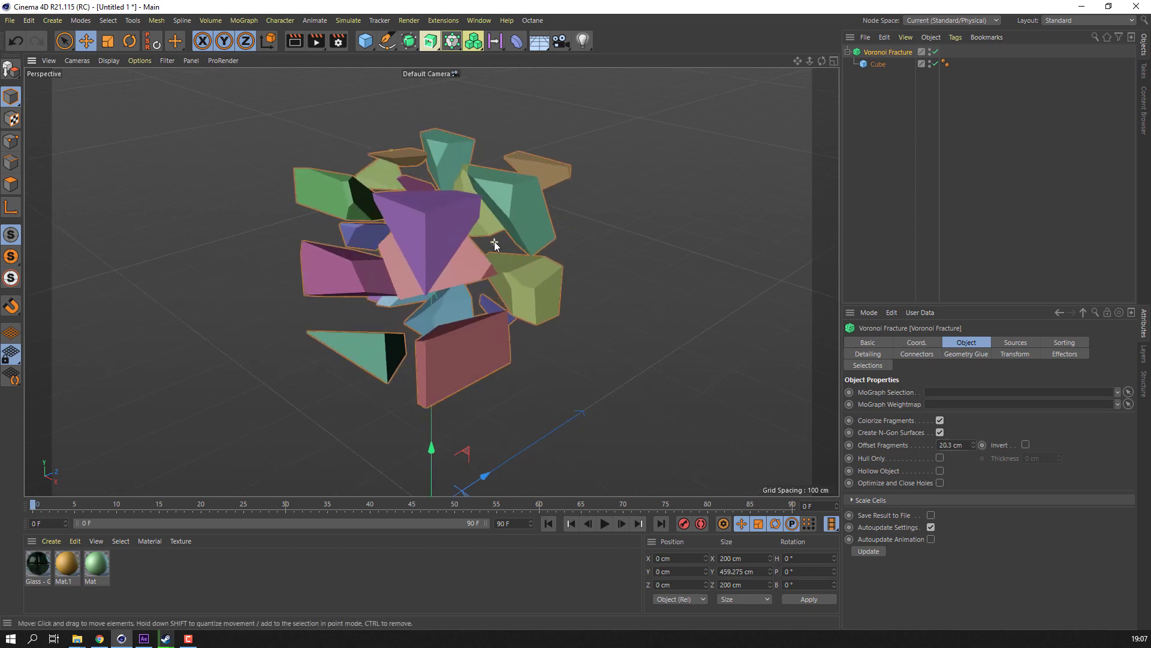
pyautogui.keyDown('alt'); pyautogui.moveTo(495, 241); pyautogui.dragTo(547, 294); pyautogui.keyUp('alt')
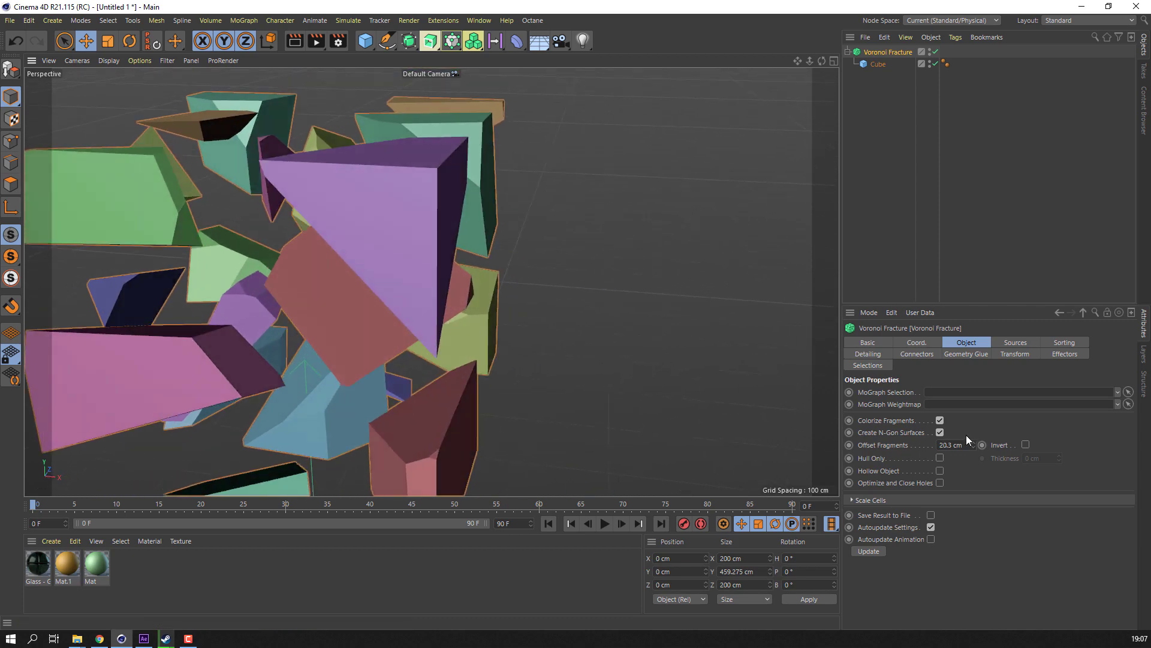
# Step: Reduce Offset Fragments to 3.8 cm and switch Hull Only on and off to compare hollow and solid pieces
pyautogui.moveTo(973, 450); pyautogui.dragTo(953, 445)
pyautogui.click(939, 457)
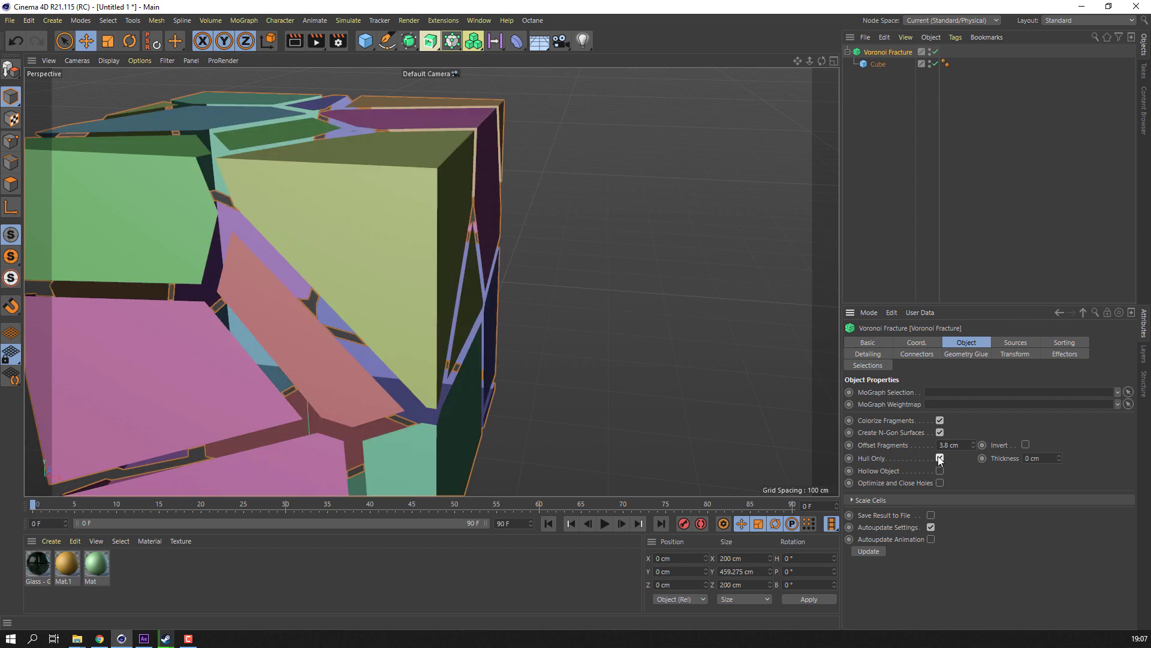
pyautogui.keyDown('alt'); pyautogui.moveTo(236, 316); pyautogui.dragTo(322, 278); pyautogui.keyUp('alt')
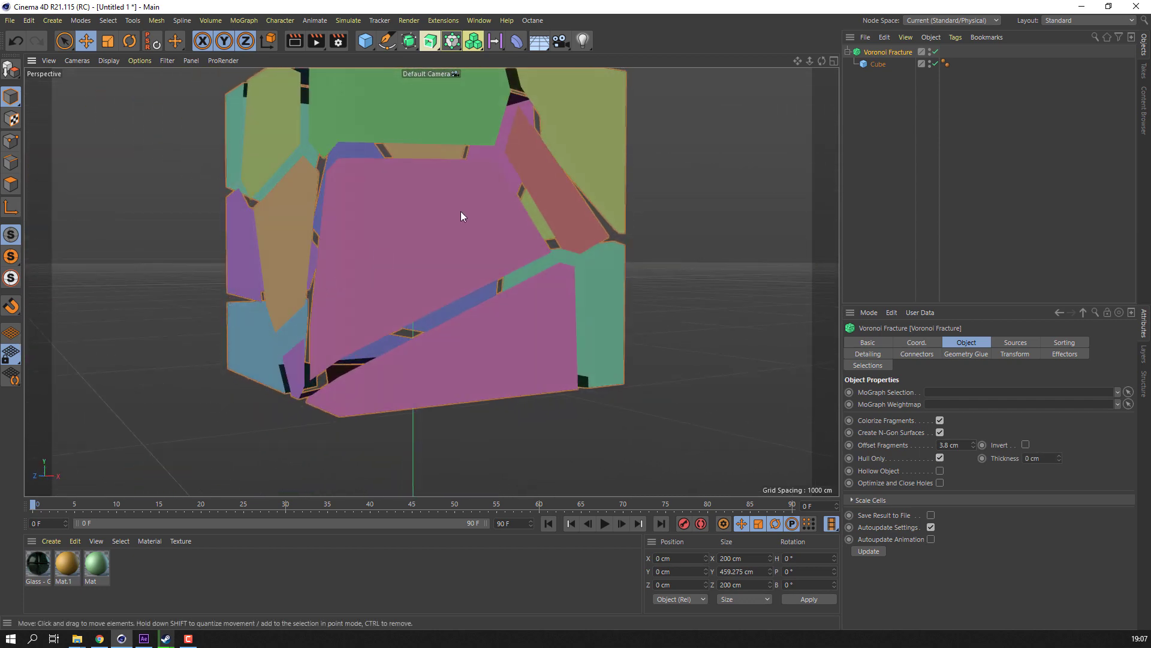
pyautogui.click(940, 458)
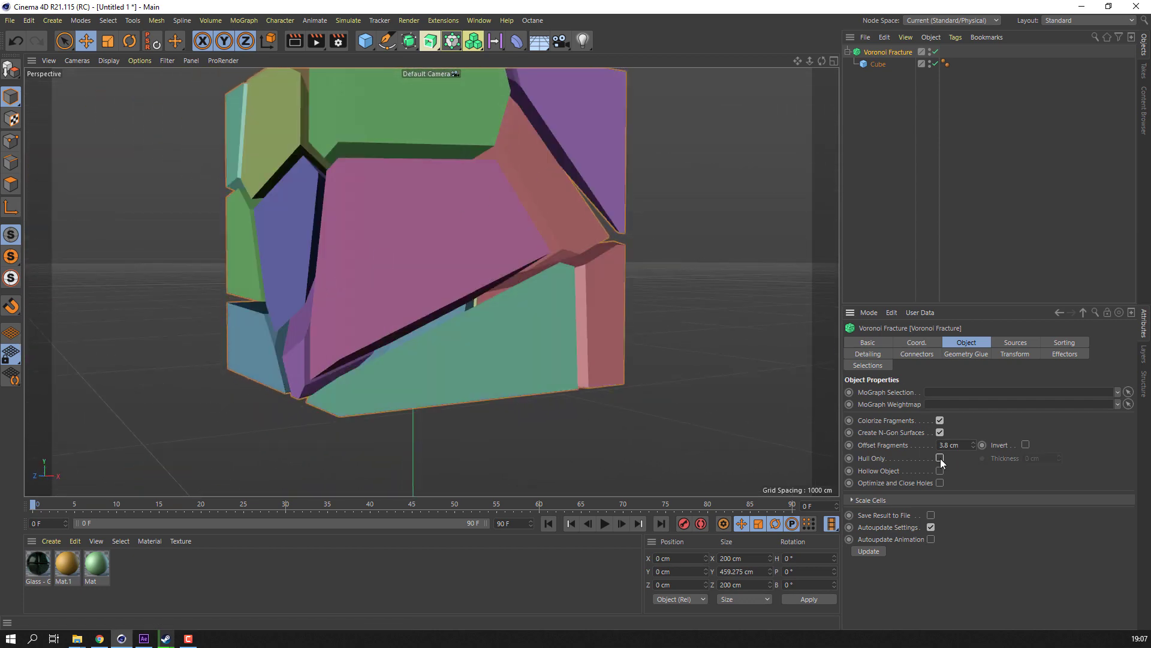
pyautogui.click(939, 458)
pyautogui.click(939, 457)
pyautogui.scroll(-2, 599, 378)
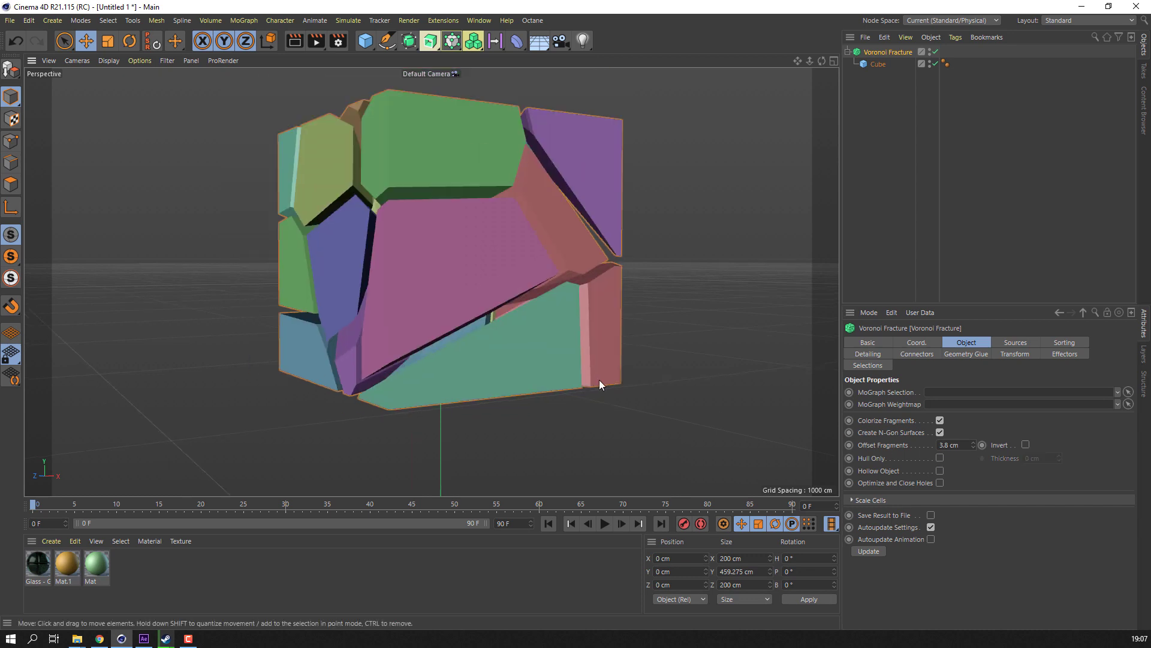
# Step: Set Offset Fragments of the Voronoi Fracture to 0 cm and keyframe it at frame 0
pyautogui.keyDown('alt'); pyautogui.moveTo(600, 367); pyautogui.dragTo(470, 394); pyautogui.keyUp('alt')
pyautogui.keyDown('alt'); pyautogui.moveTo(654, 326); pyautogui.dragTo(472, 354, button='middle'); pyautogui.keyUp('alt')
pyautogui.keyDown('alt'); pyautogui.moveTo(473, 355); pyautogui.dragTo(504, 358); pyautogui.keyUp('alt')
pyautogui.moveTo(973, 446); pyautogui.dragTo(973, 480)
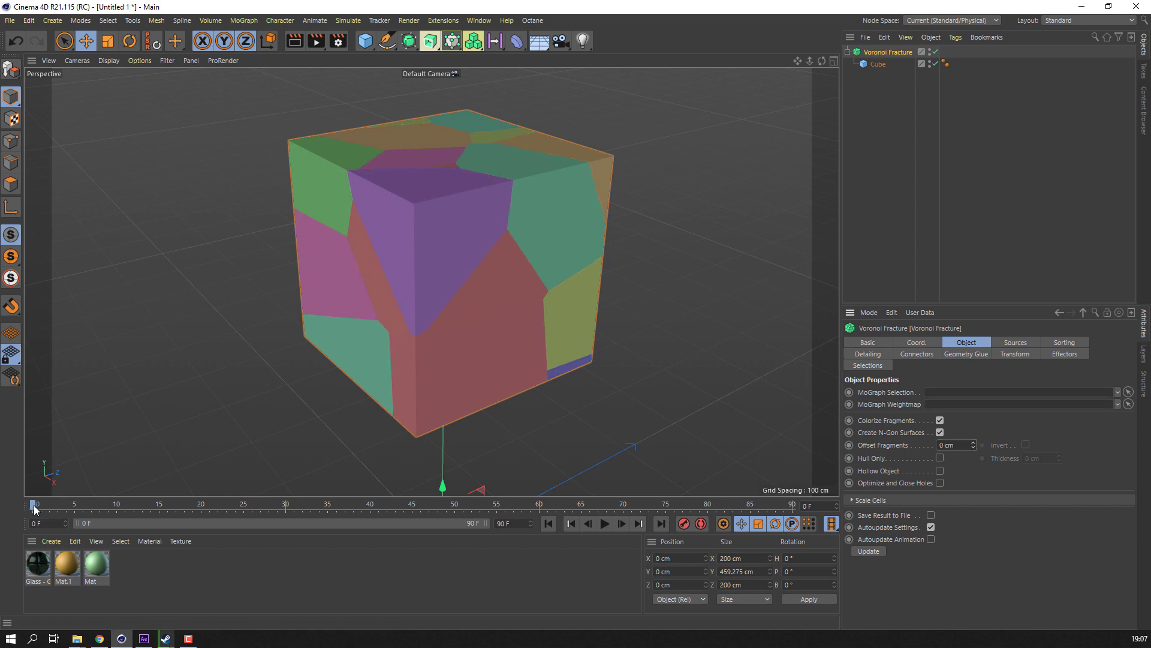
pyautogui.click(849, 444)
# Step: Keyframe Offset Fragments at about 68 cm on frame 50 and at 0 cm on frame 90
pyautogui.moveTo(972, 443); pyautogui.dragTo(973, 400)
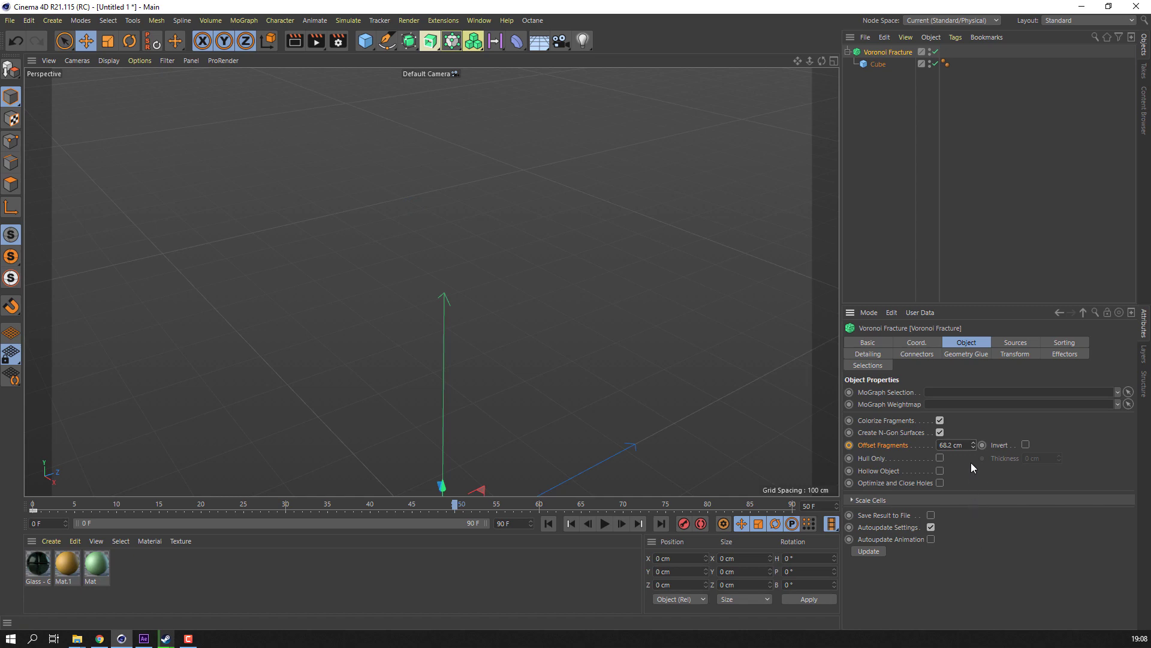
pyautogui.click(966, 445)
pyautogui.moveTo(439, 508)
pyautogui.mouseDown()
pyautogui.moveTo(56, 508)
pyautogui.moveTo(456, 508)
pyautogui.mouseUp()
pyautogui.moveTo(974, 445)
pyautogui.mouseDown()
pyautogui.moveTo(974, 492)
pyautogui.moveTo(971, 450)
pyautogui.mouseUp()
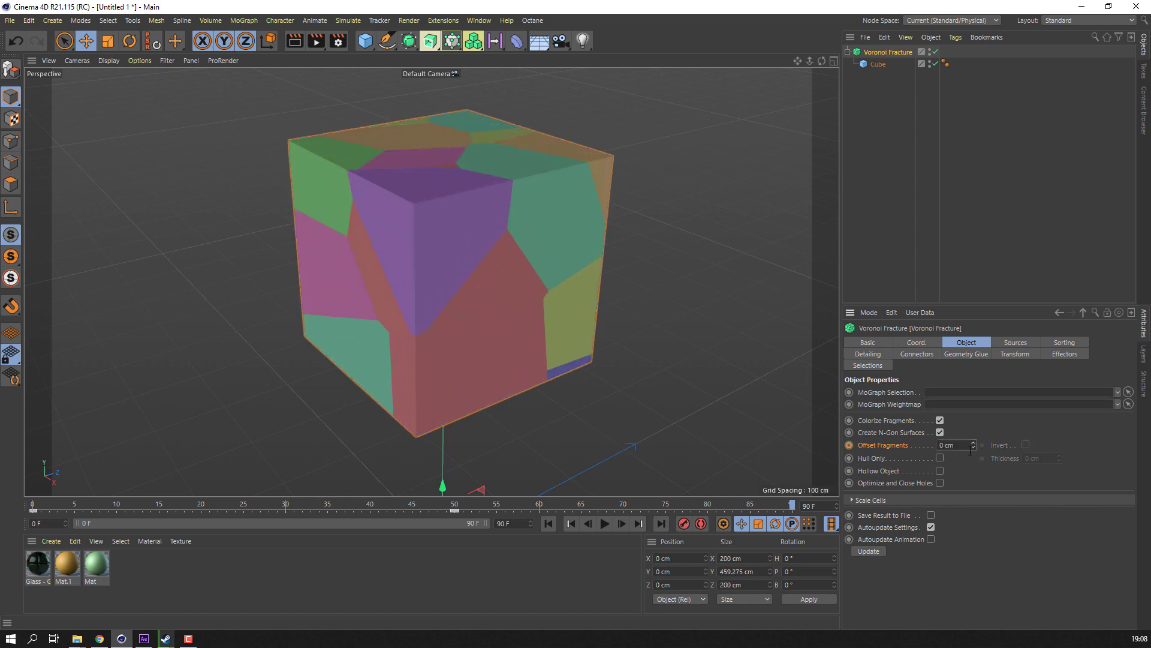
pyautogui.click(849, 446)
# Step: Play back the fragment offset animation, stop it and return to frame 0
pyautogui.click(551, 522)
pyautogui.click(569, 526)
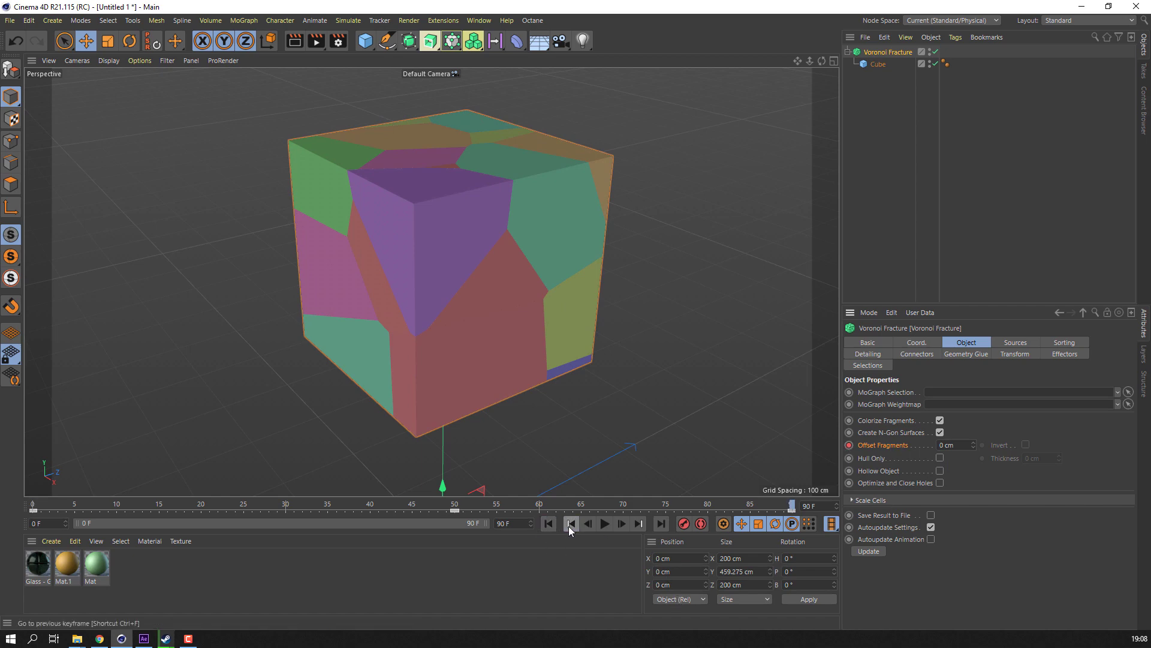
pyautogui.click(605, 524)
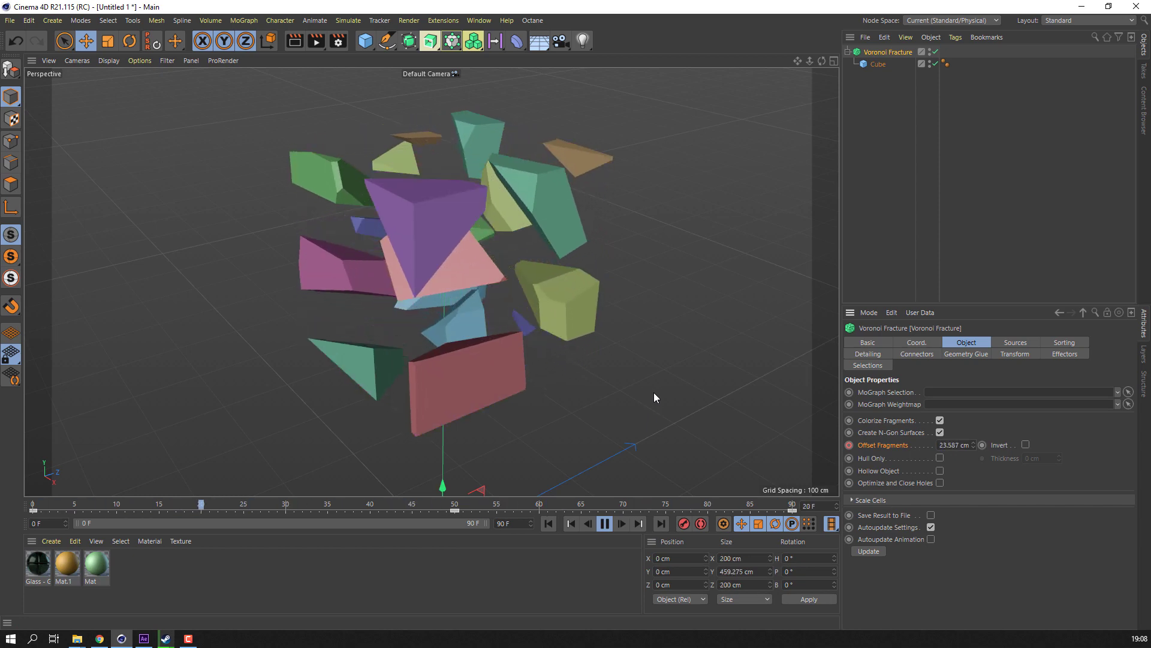
pyautogui.click(604, 524)
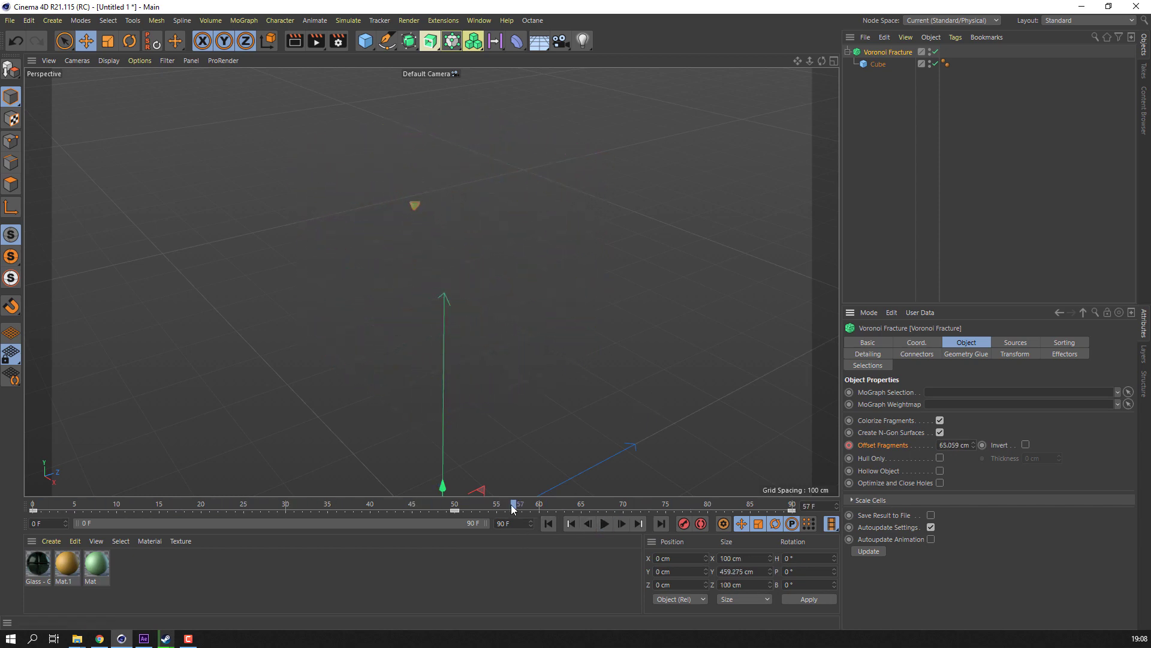
pyautogui.moveTo(511, 505); pyautogui.dragTo(33, 511)
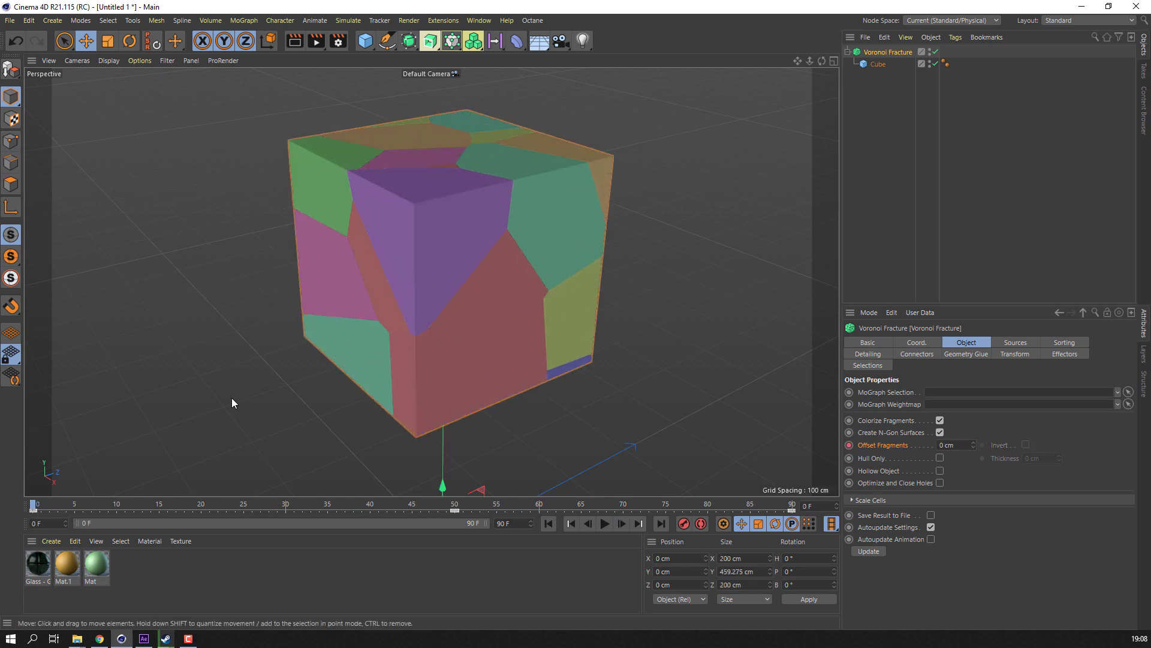
# Step: Select the cube inside the Voronoi Fracture and open its coordinate properties
pyautogui.click(886, 64)
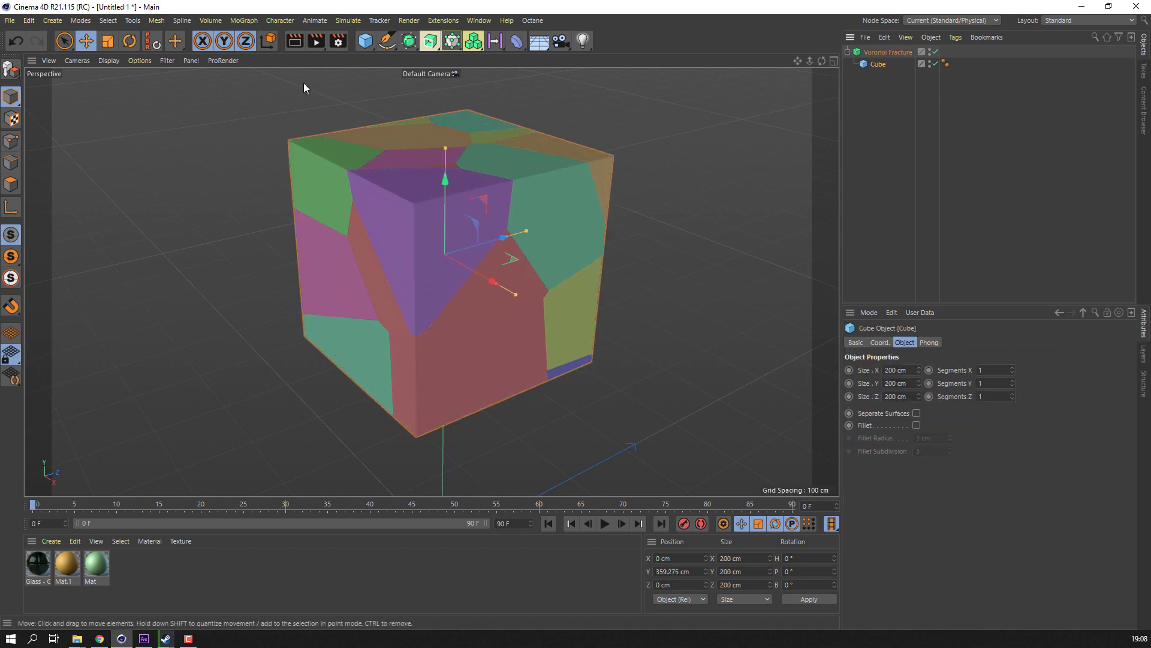
pyautogui.click(125, 45)
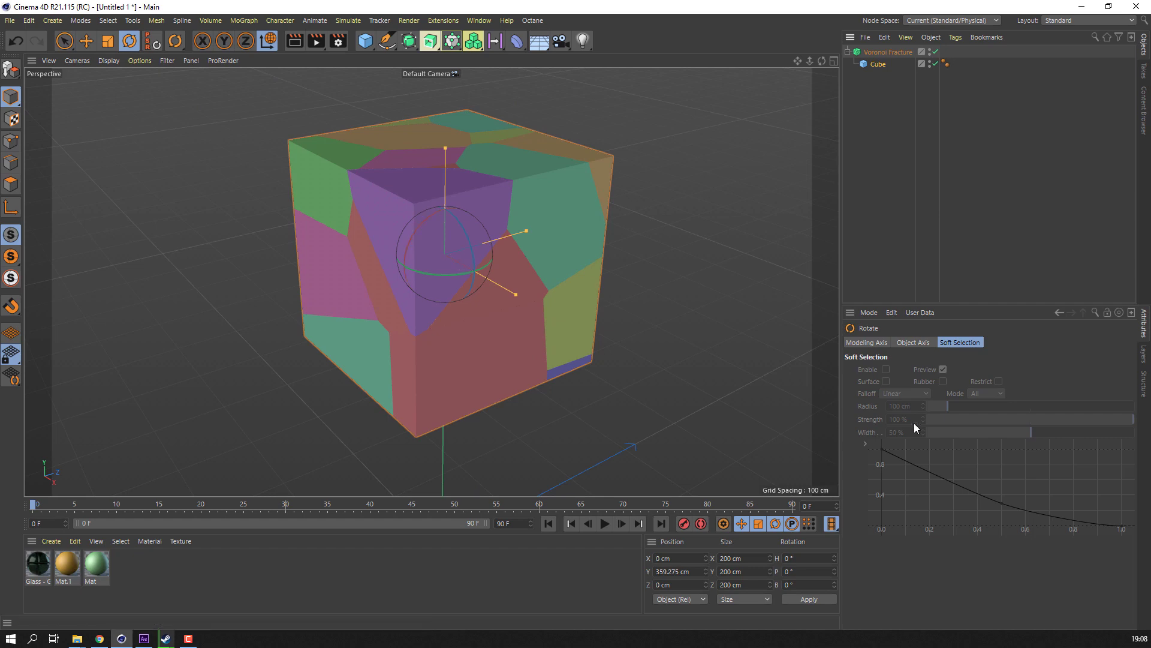
pyautogui.click(866, 343)
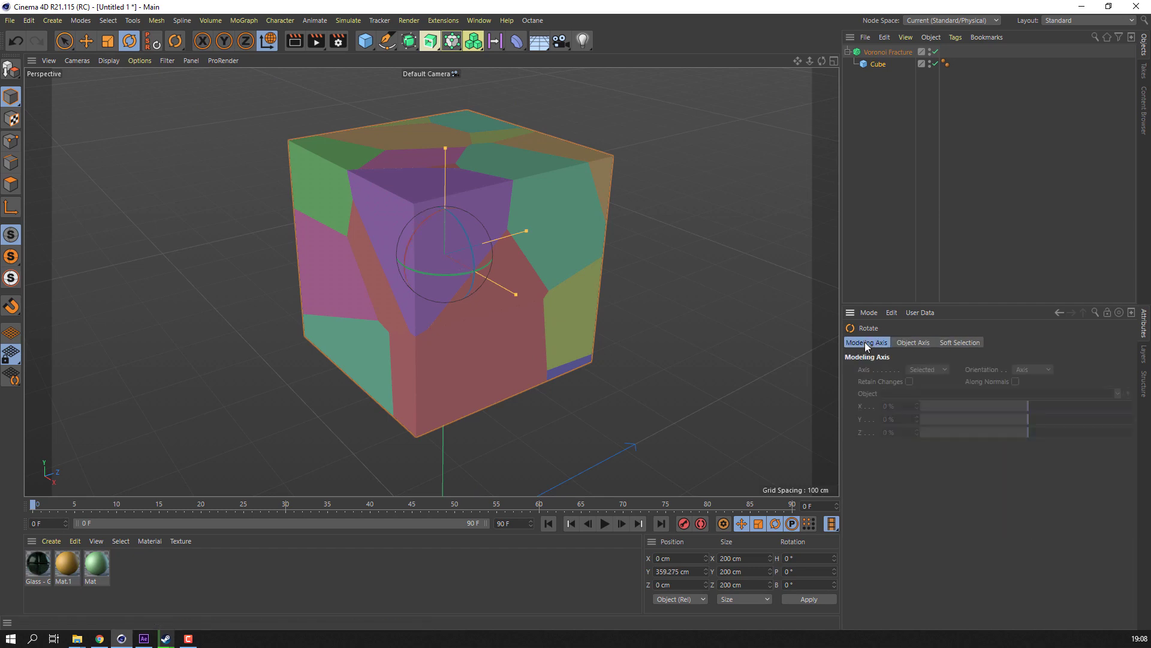
pyautogui.click(876, 63)
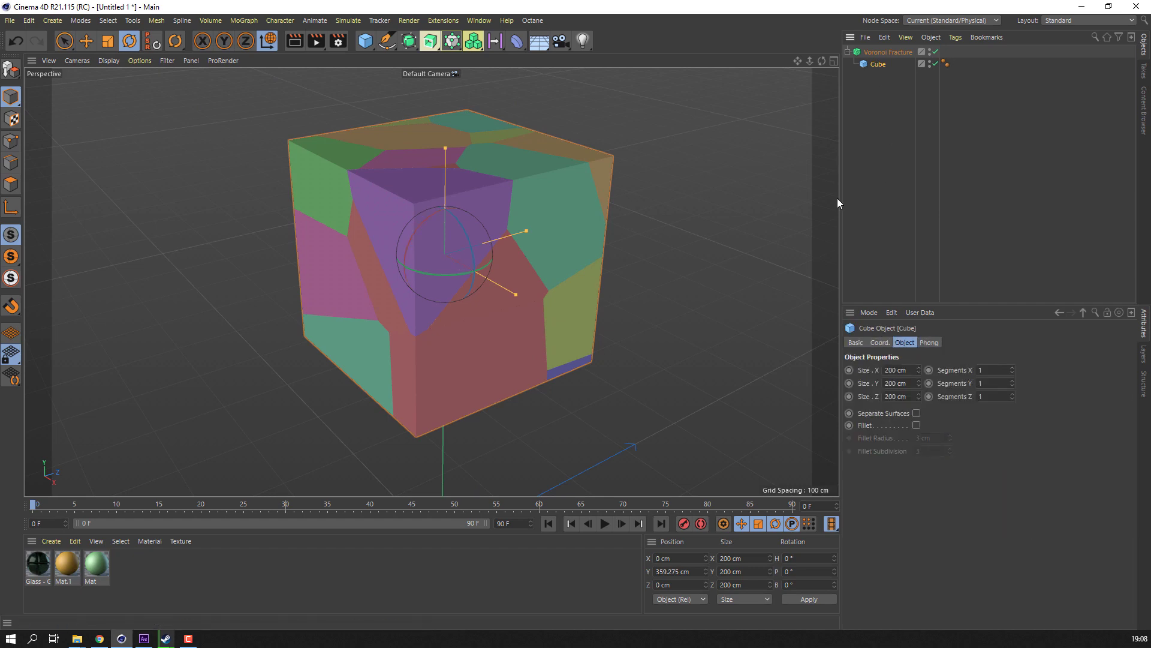
pyautogui.click(874, 343)
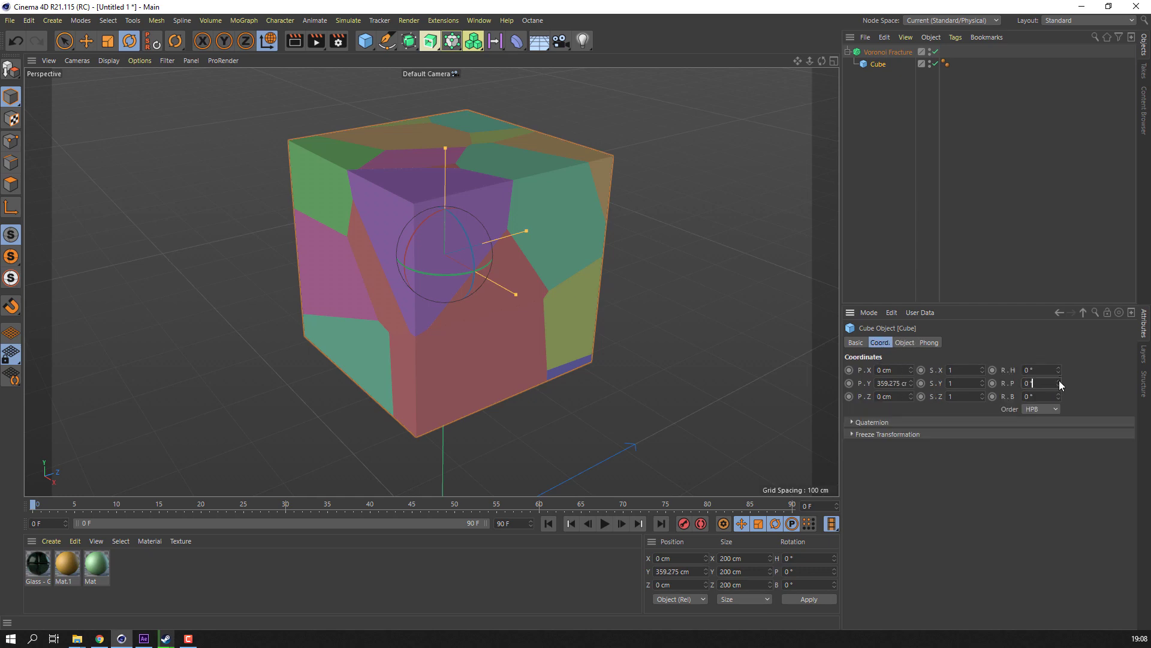
pyautogui.moveTo(1059, 380); pyautogui.dragTo(1058, 356)
pyautogui.hotkey('ctrl', 'z')
pyautogui.hotkey('ctrl', 'z')
# Step: Set the cube's heading and pitch rotation to 45° each and keyframe both at frame 0
pyautogui.click(1030, 370)
pyautogui.write('45')
pyautogui.press('Return')
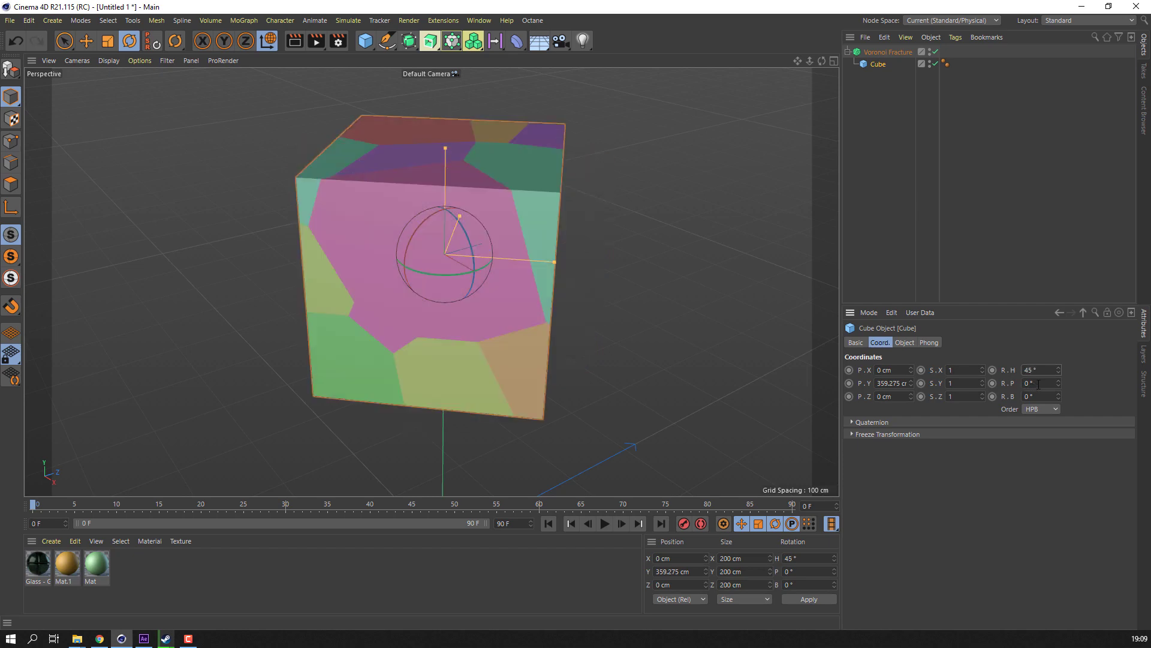
pyautogui.write('45')
pyautogui.press('Return')
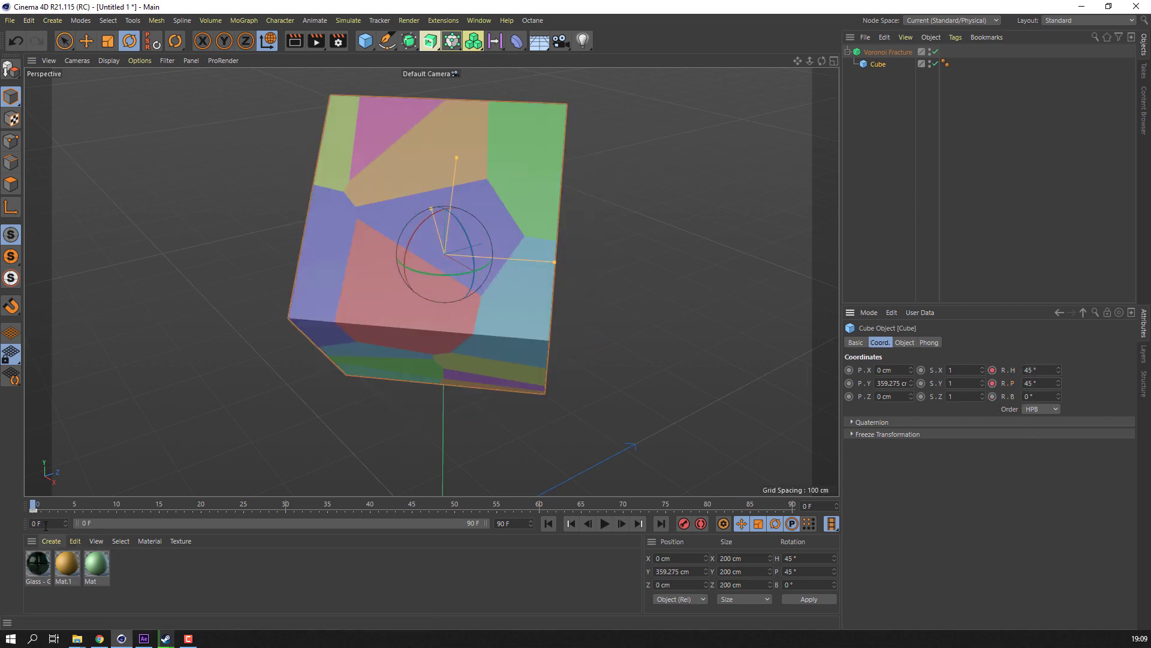
# Step: Set the cube's heading and pitch rotation to 0° at frame 50 and keyframe both
pyautogui.moveTo(33, 508); pyautogui.dragTo(433, 523)
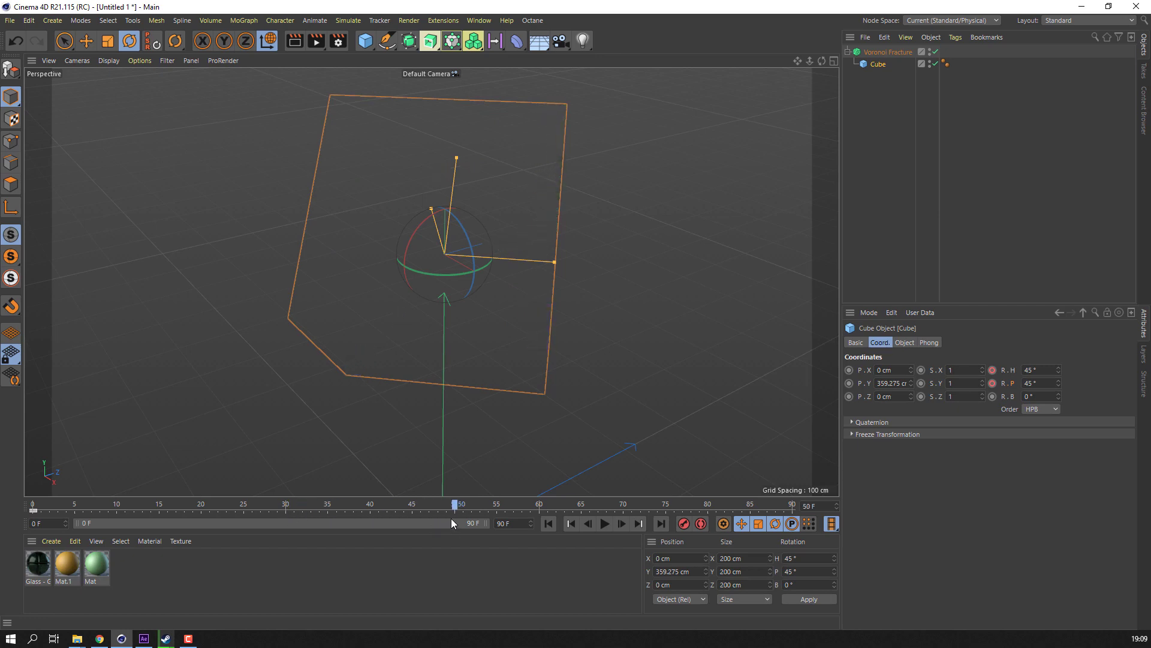
pyautogui.moveTo(1044, 371); pyautogui.dragTo(1010, 381)
pyautogui.write('0')
pyautogui.press('Return')
pyautogui.write('0')
pyautogui.press('Return')
pyautogui.click(992, 383)
pyautogui.click(993, 370)
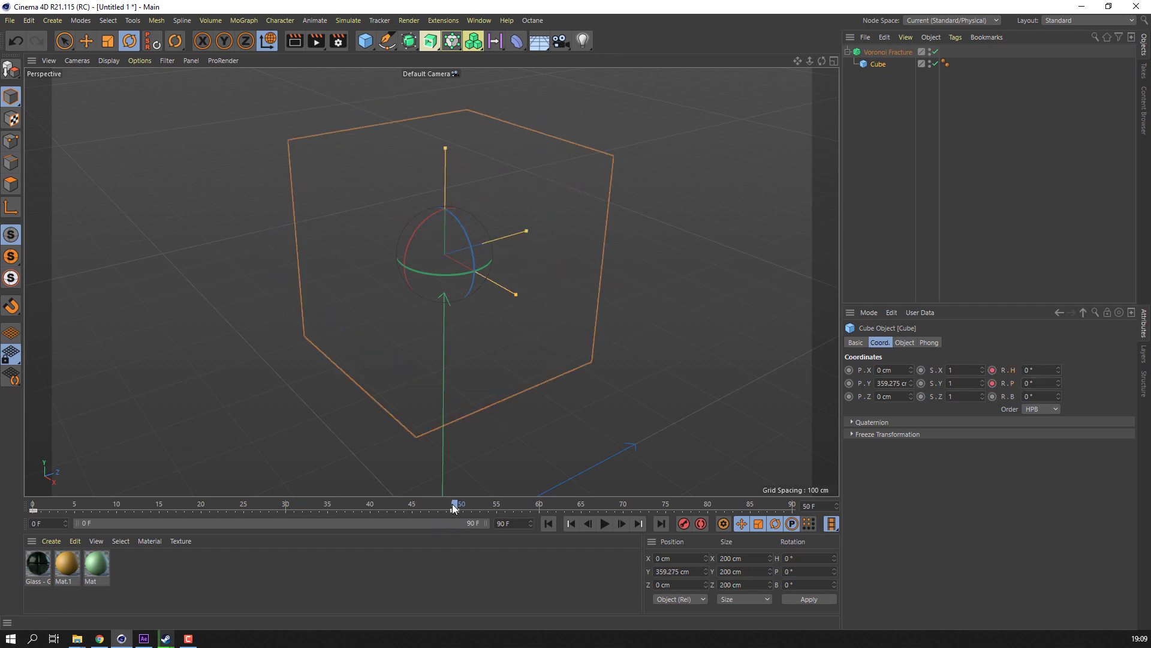
# Step: Set the cube's heading and pitch rotation to -45° at frame 90 and keyframe both
pyautogui.moveTo(454, 508); pyautogui.dragTo(822, 506)
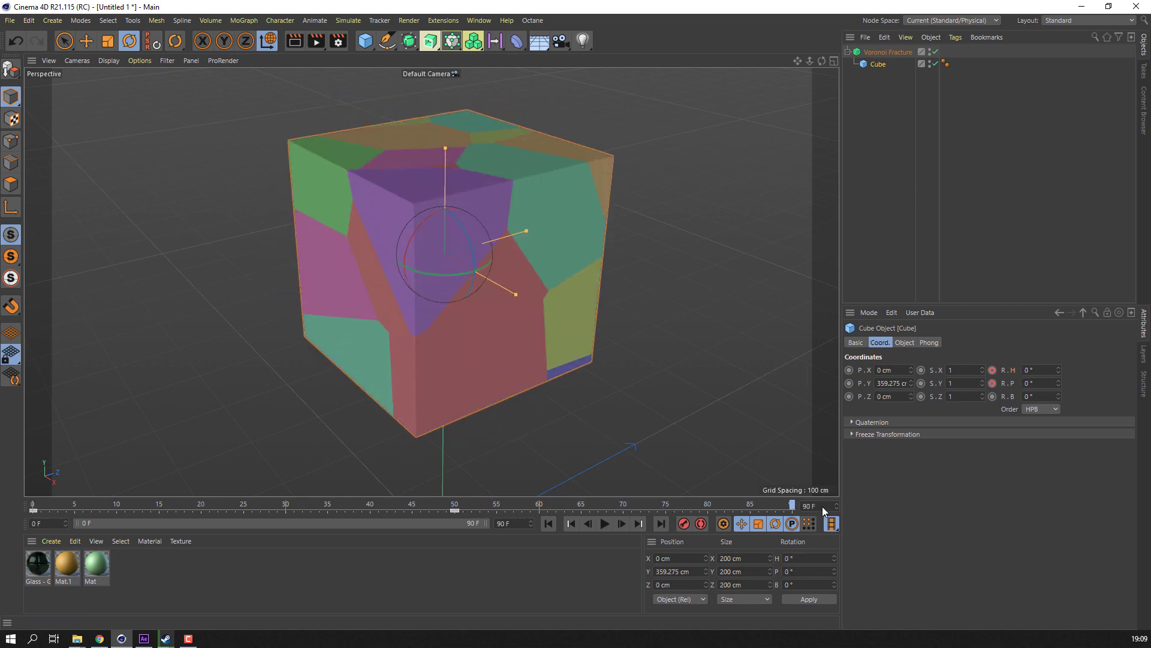
pyautogui.click(1042, 367)
pyautogui.write('-45')
pyautogui.press('Return')
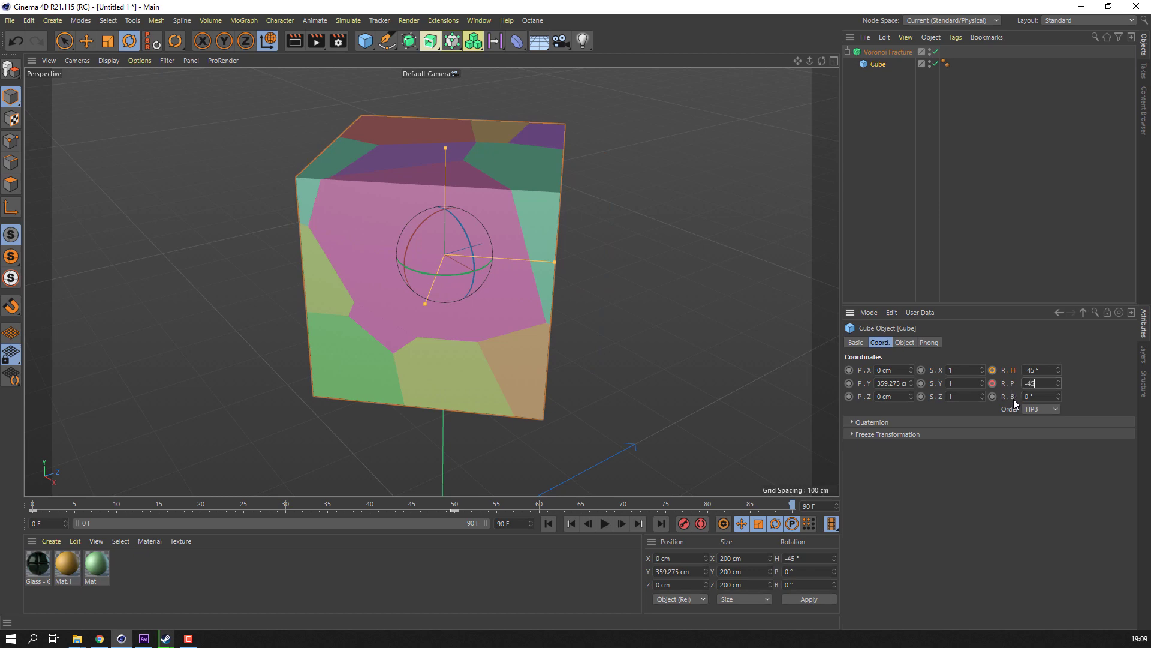
pyautogui.write('-45')
pyautogui.press('Return')
pyautogui.click(992, 370)
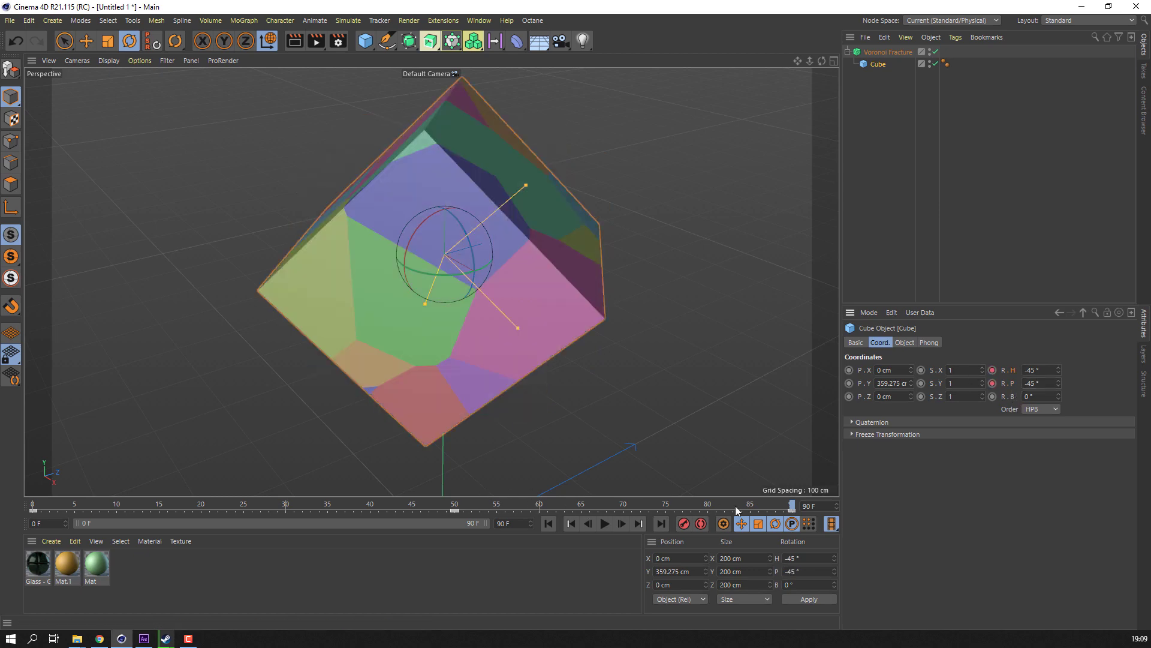
# Step: Return to frame 0 and play the combined fracture and rotation animation
pyautogui.moveTo(792, 507); pyautogui.dragTo(33, 507)
pyautogui.click(603, 523)
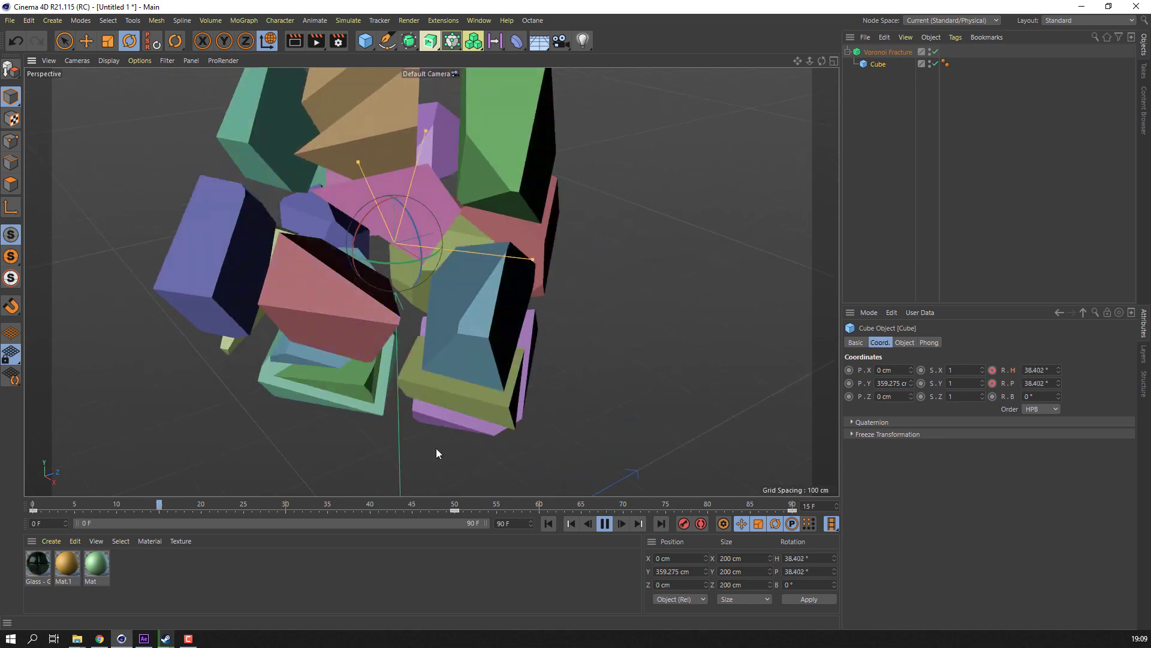
# Step: Stop playback, return to frame 0, and keyframe the cube's heading and pitch rotation at -45° each
pyautogui.click(605, 524)
pyautogui.moveTo(428, 507); pyautogui.dragTo(32, 517)
pyautogui.moveTo(1041, 369); pyautogui.dragTo(978, 383)
pyautogui.press('Return')
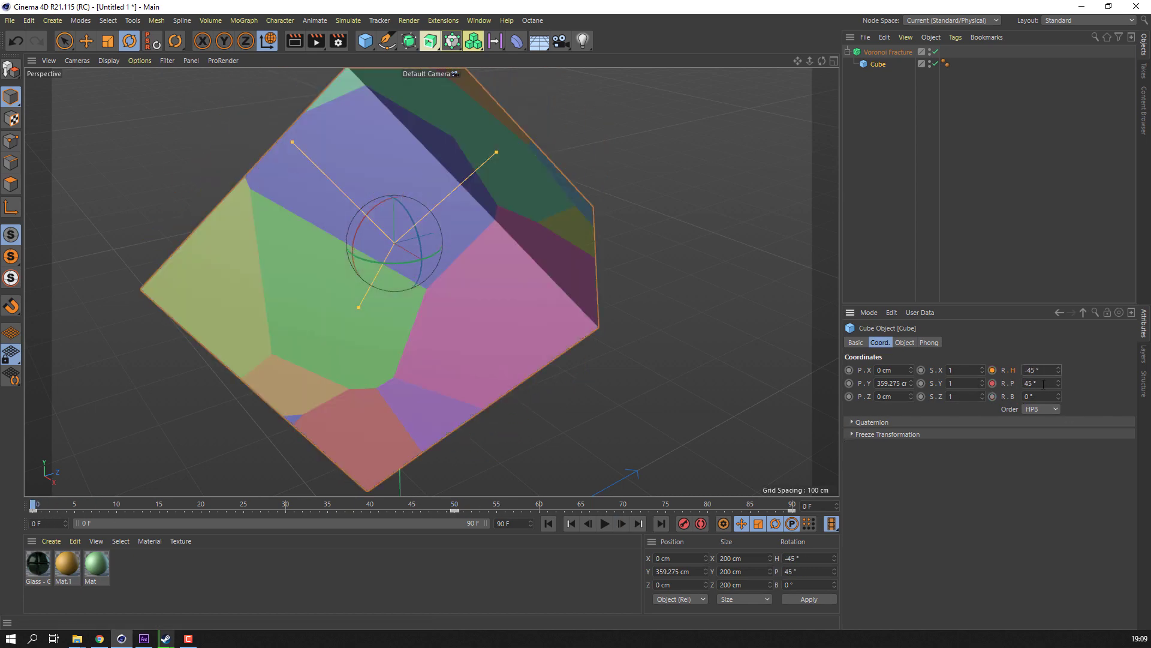
pyautogui.press('Tab')
pyautogui.write('-45')
pyautogui.press('Return')
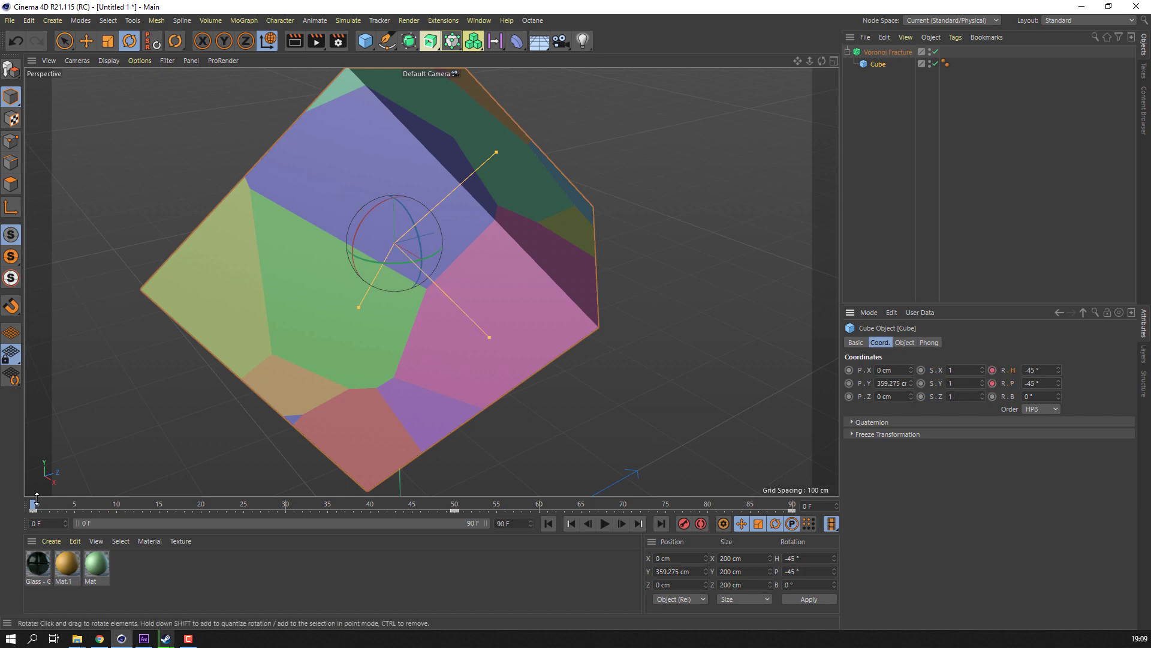
# Step: Check the cube at frame 90, play the animation from the start, stop it and scrub to frame 89
pyautogui.moveTo(36, 499); pyautogui.dragTo(855, 492)
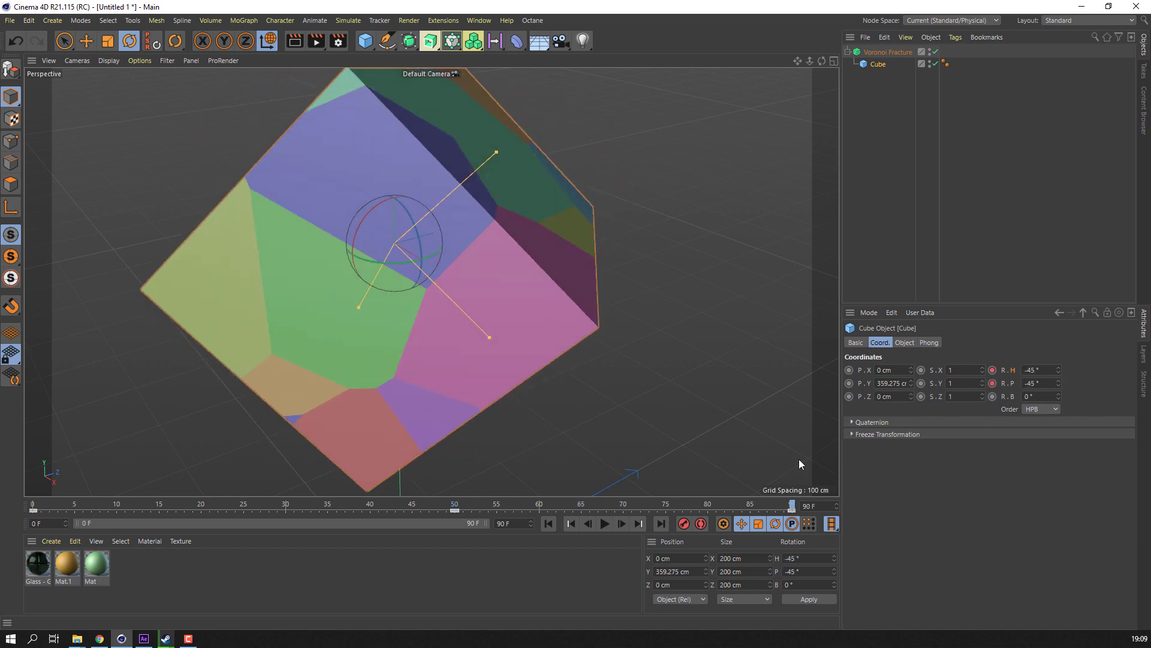
pyautogui.scroll(-3, 597, 405)
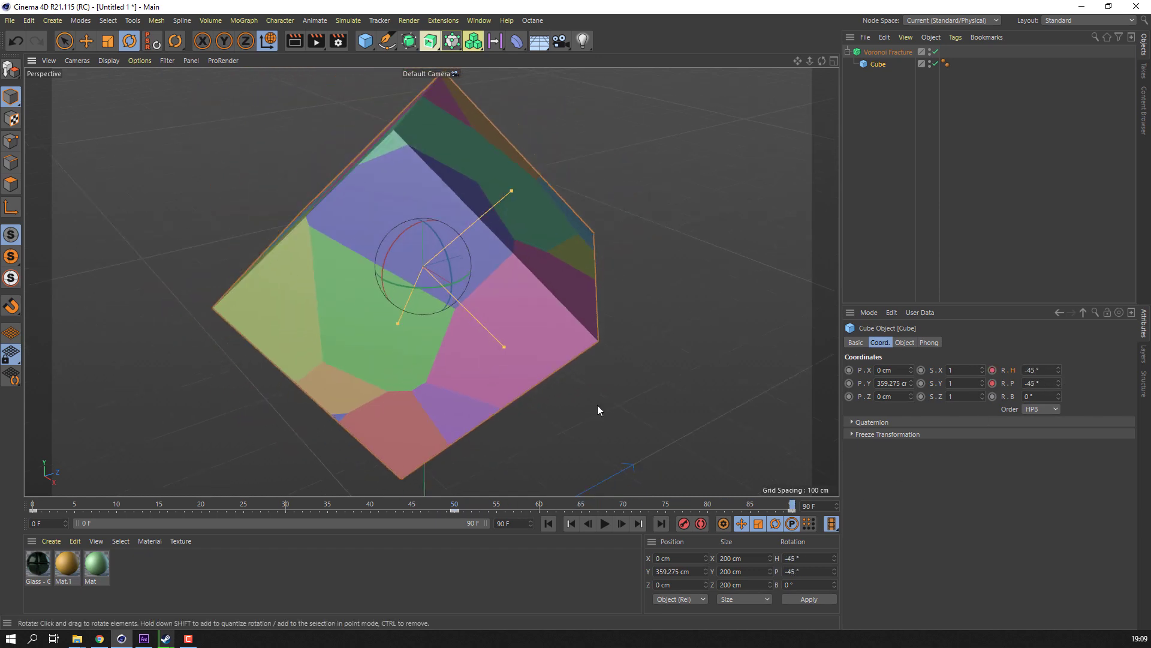
pyautogui.click(549, 524)
pyautogui.click(605, 523)
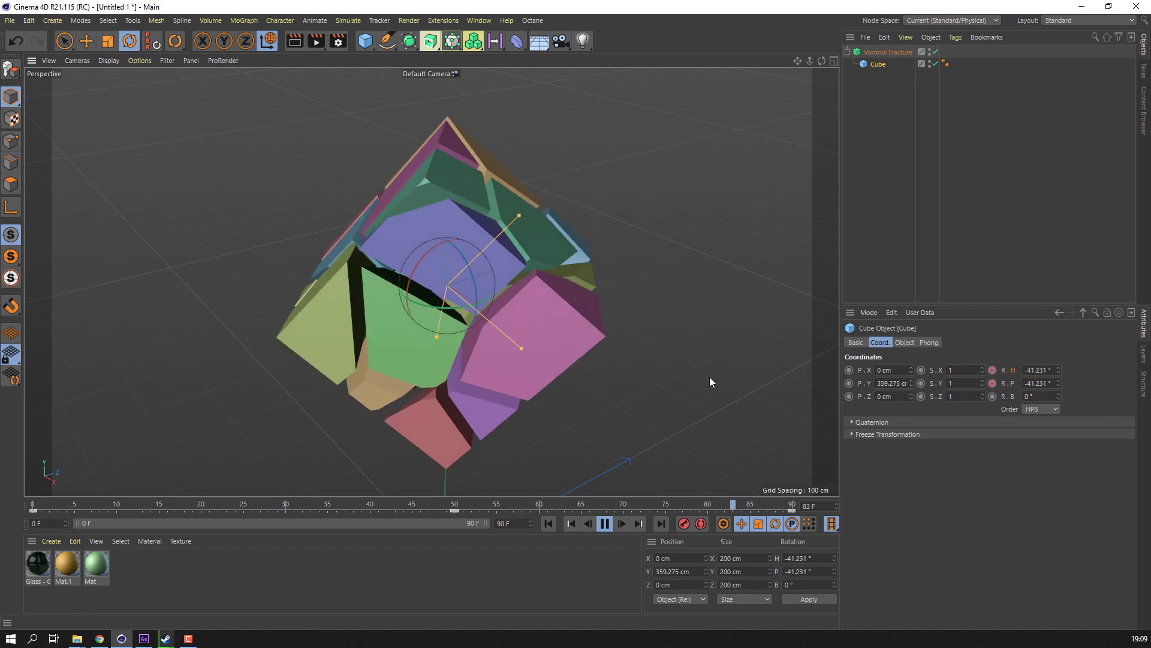
pyautogui.click(703, 359)
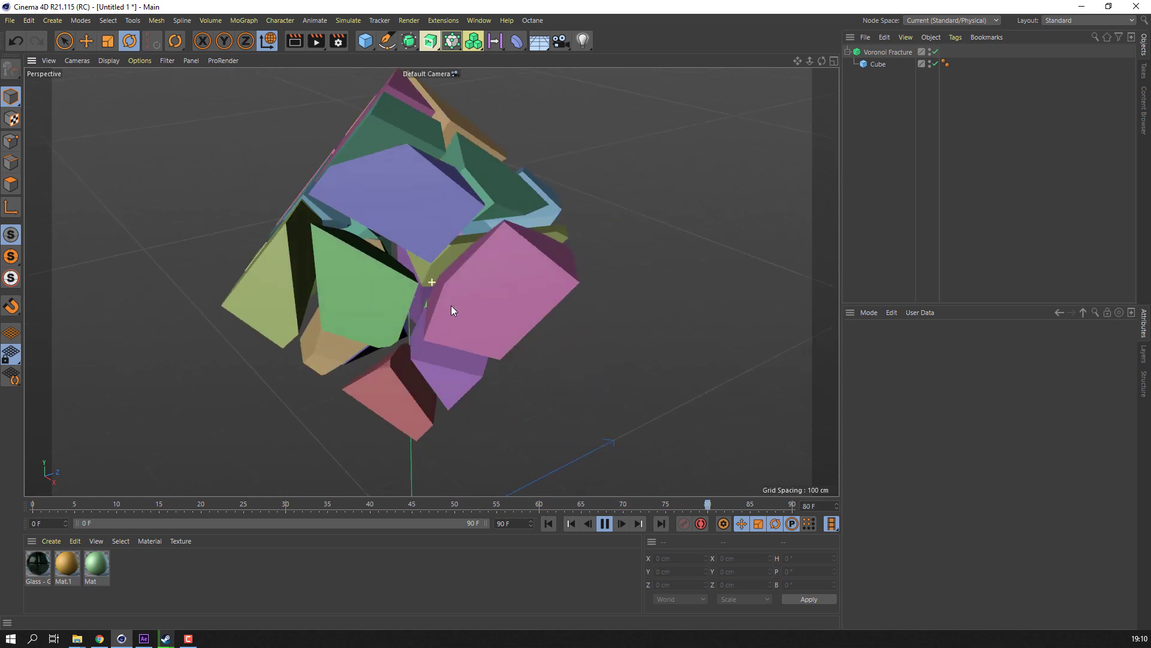
pyautogui.click(605, 523)
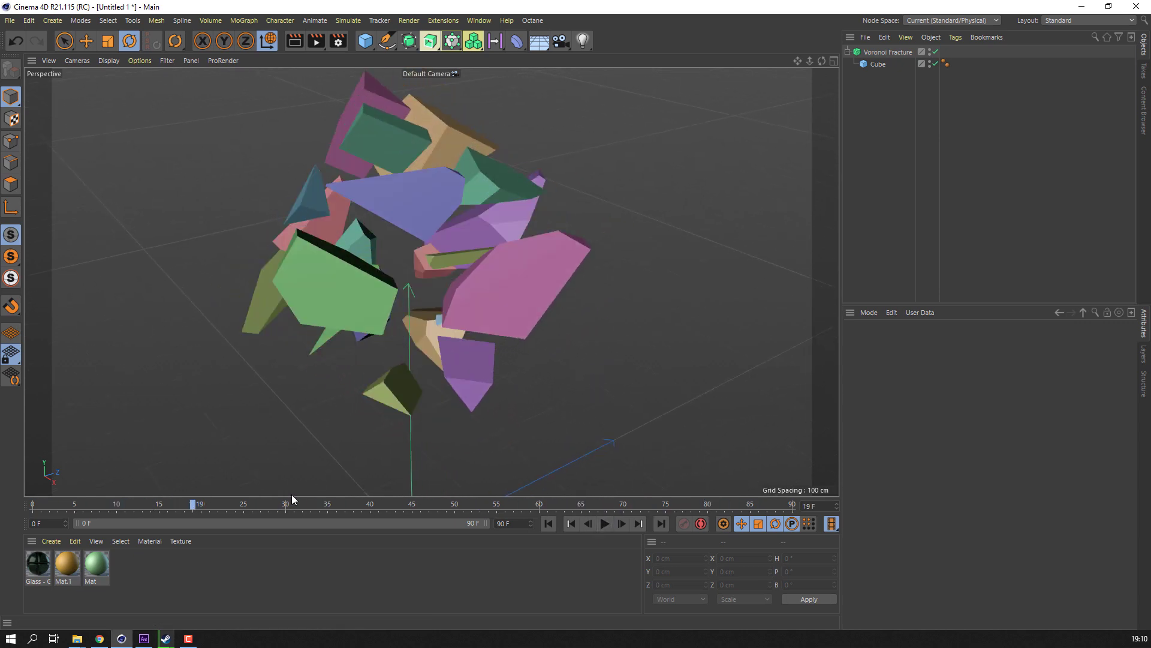
pyautogui.moveTo(292, 499); pyautogui.dragTo(784, 471)
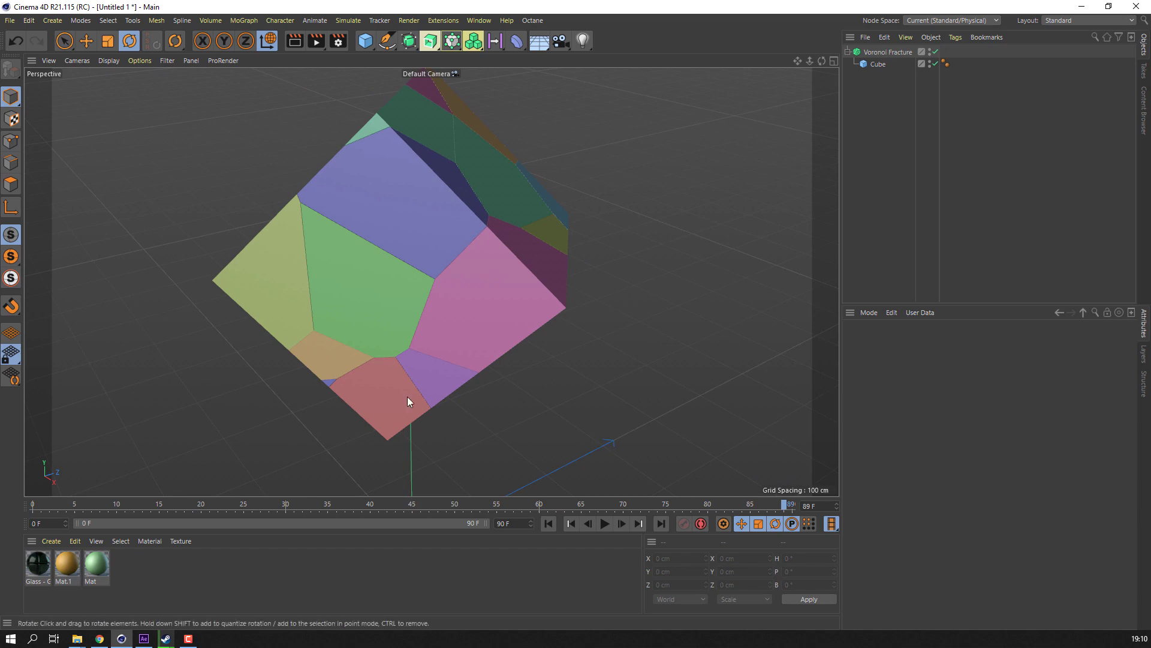
# Step: Apply the Glass - Green Blocks material to the Voronoi Fracture object and test-render the viewport
pyautogui.moveTo(38, 565); pyautogui.dragTo(348, 278)
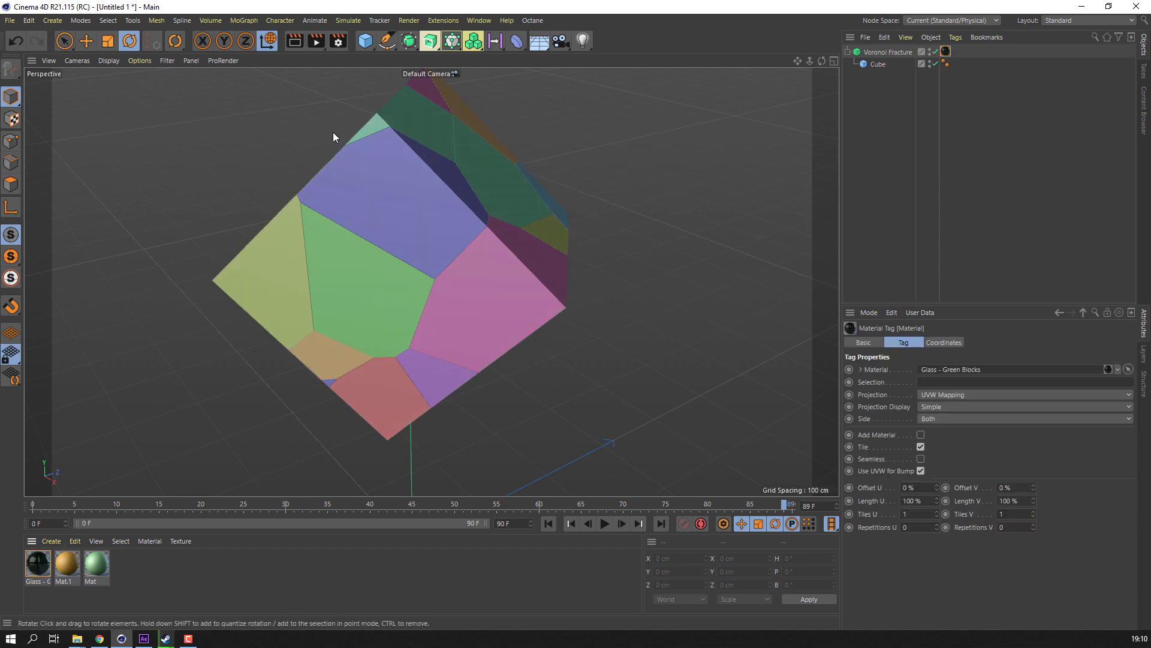
pyautogui.click(301, 42)
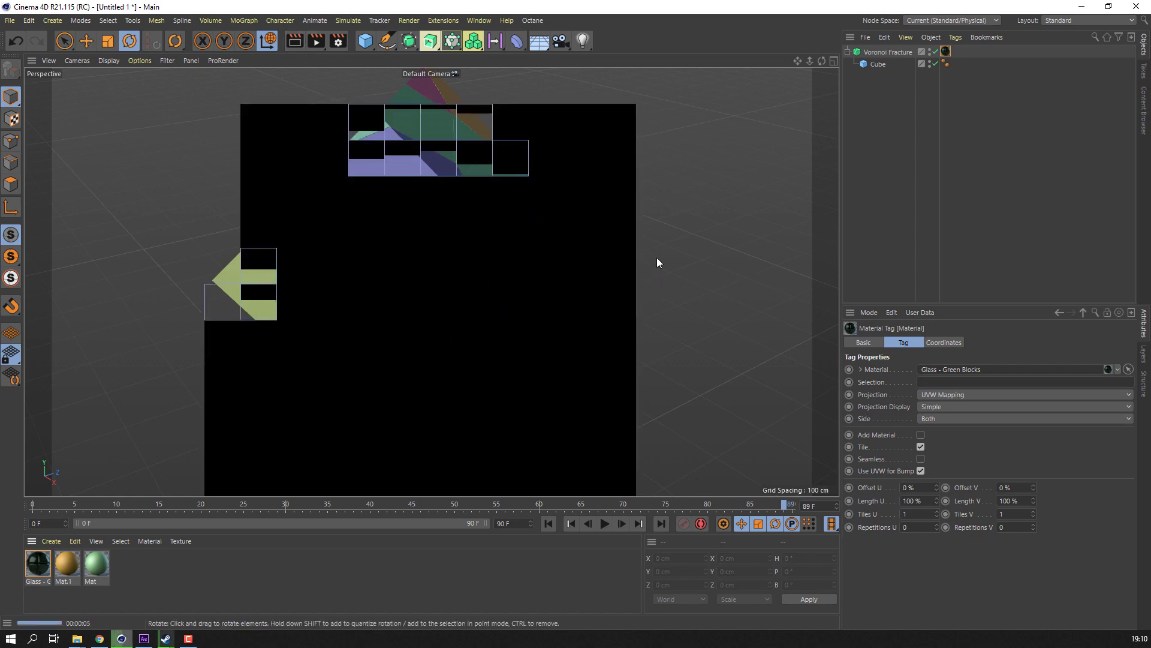
pyautogui.click(688, 226)
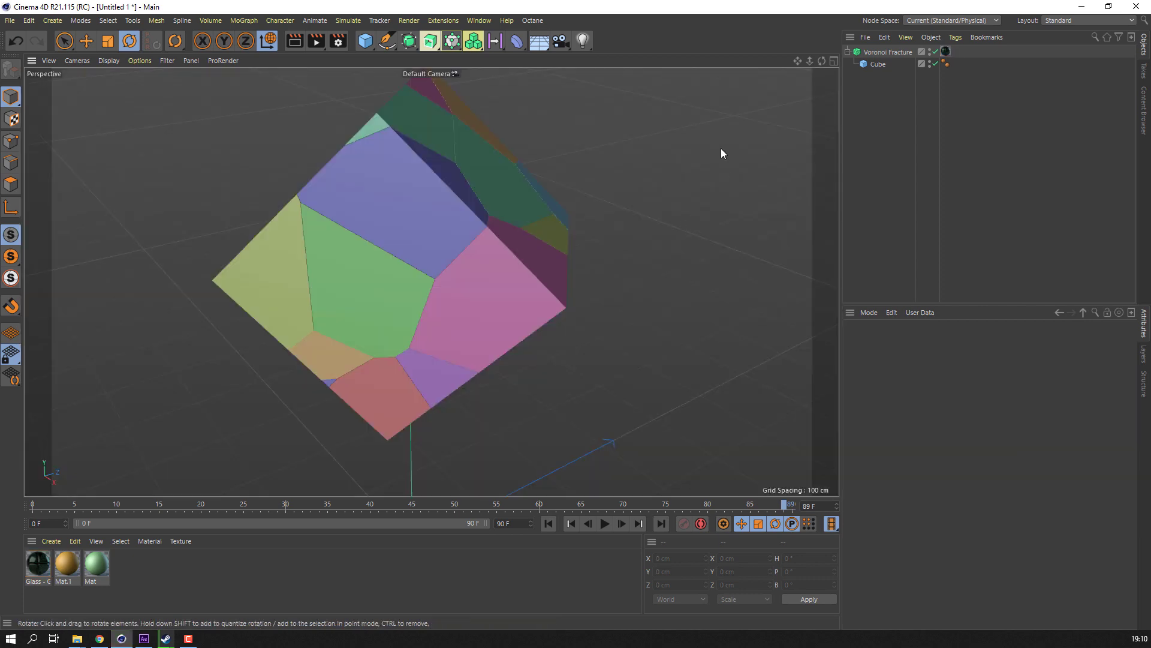
# Step: Add a Physical Sky to the scene and test-render the glass cube in the viewport at frames 89 and 77
pyautogui.moveTo(531, 43); pyautogui.dragTo(671, 53)
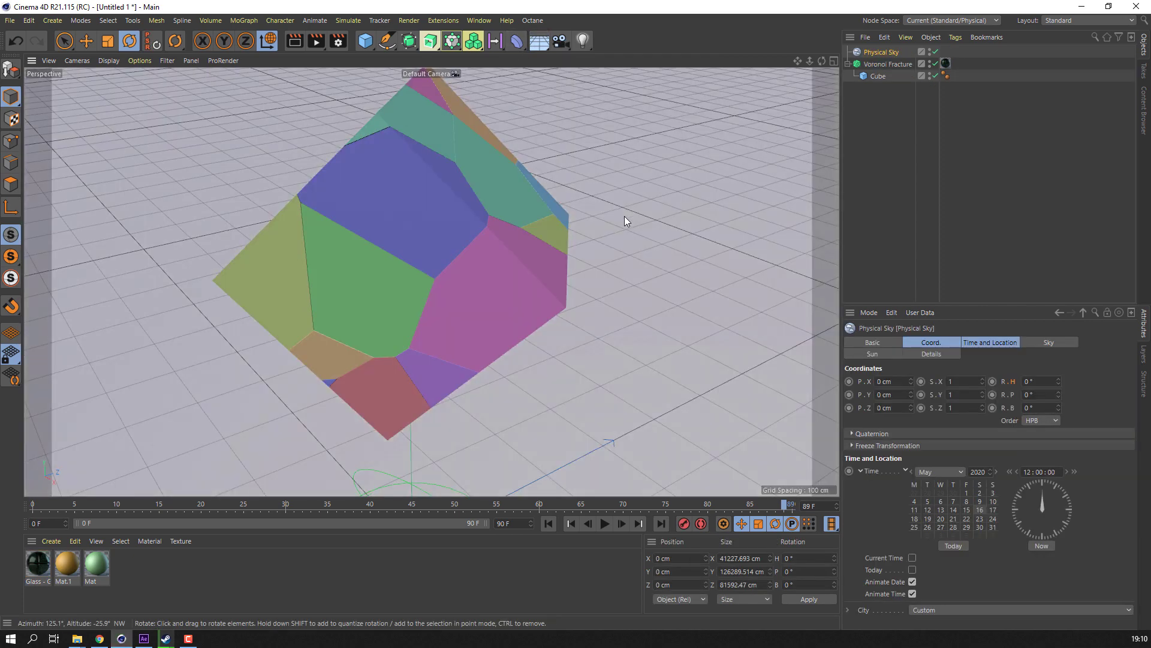
pyautogui.click(292, 43)
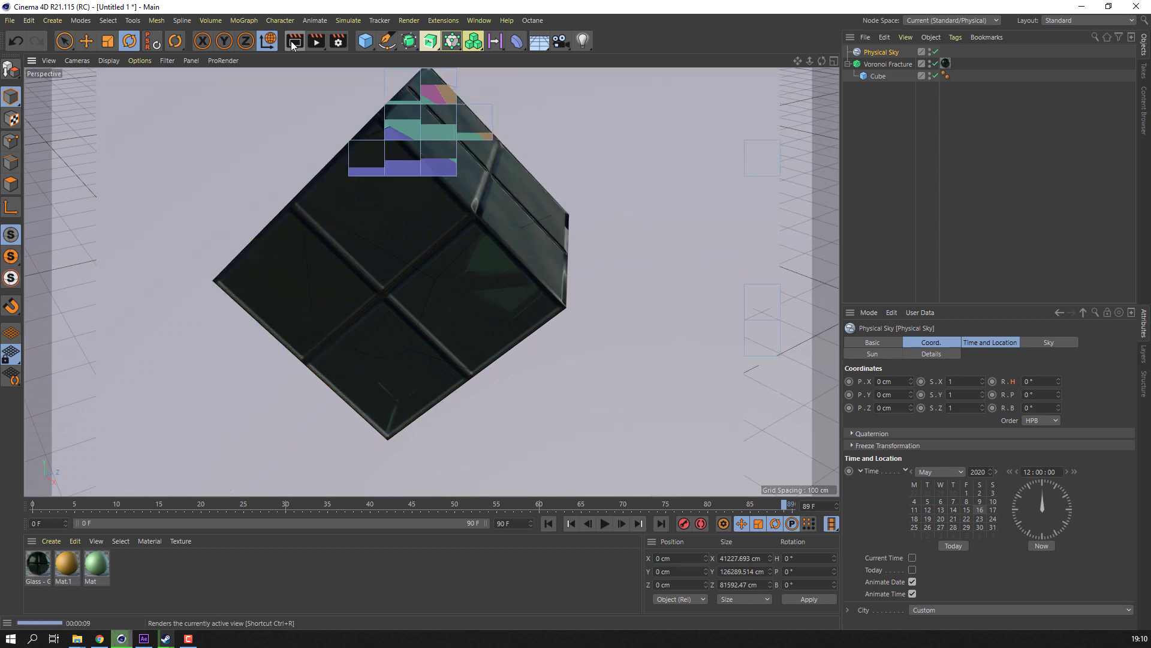
pyautogui.moveTo(717, 507); pyautogui.dragTo(681, 505)
pyautogui.keyDown('alt'); pyautogui.moveTo(498, 336); pyautogui.dragTo(451, 333); pyautogui.keyUp('alt')
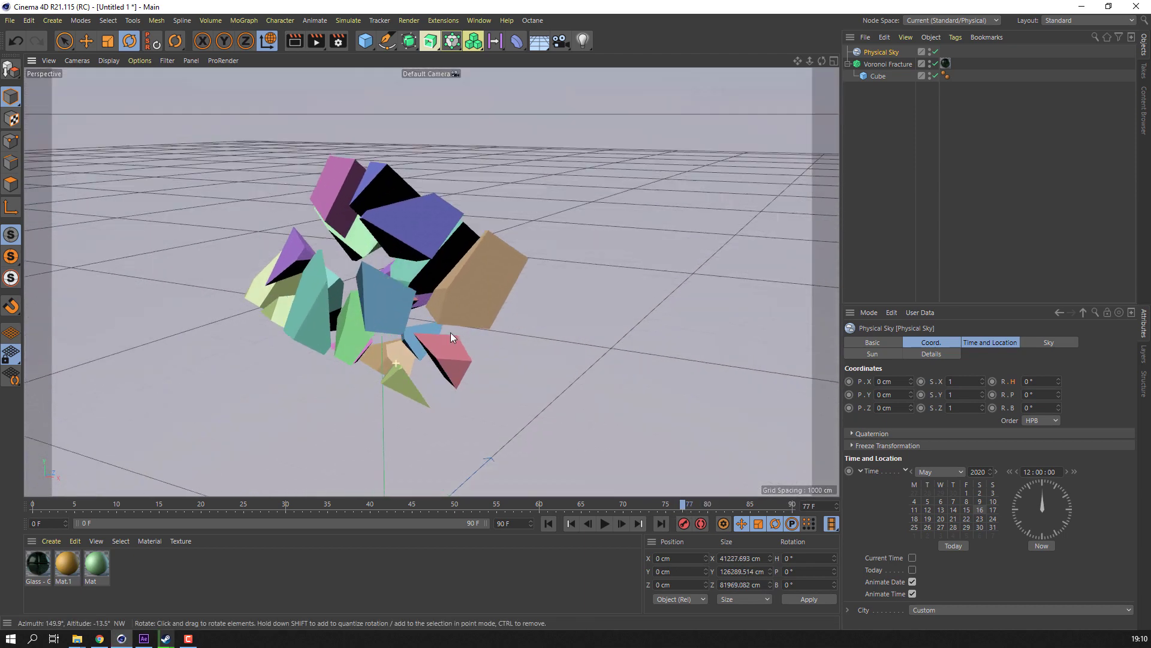
pyautogui.click(293, 41)
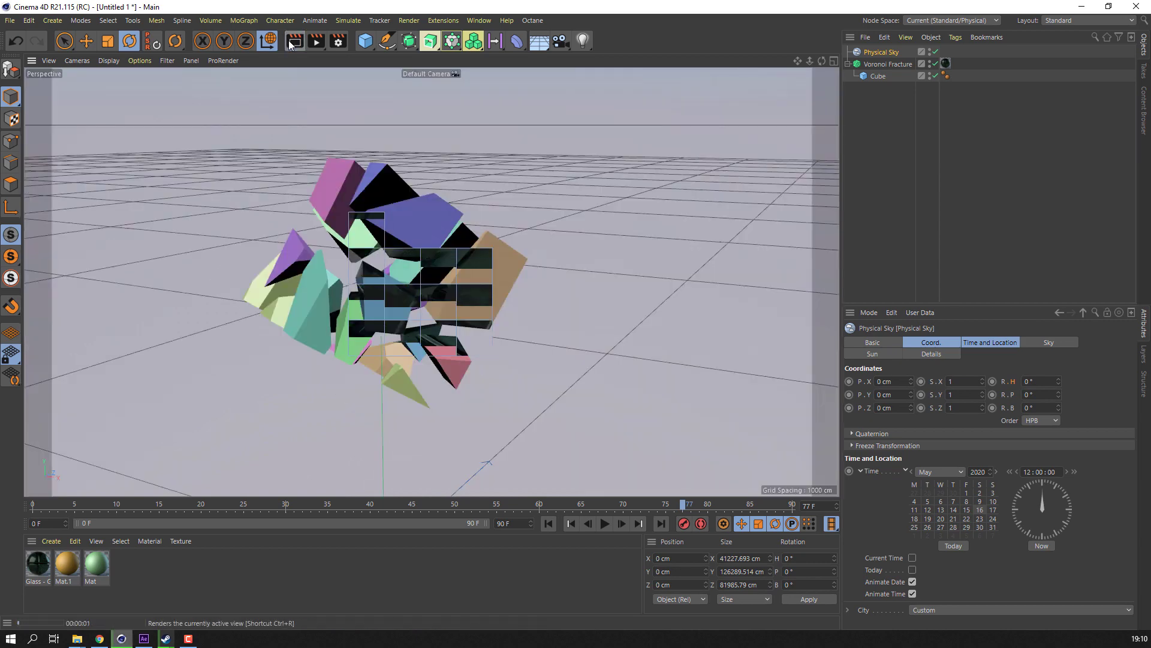